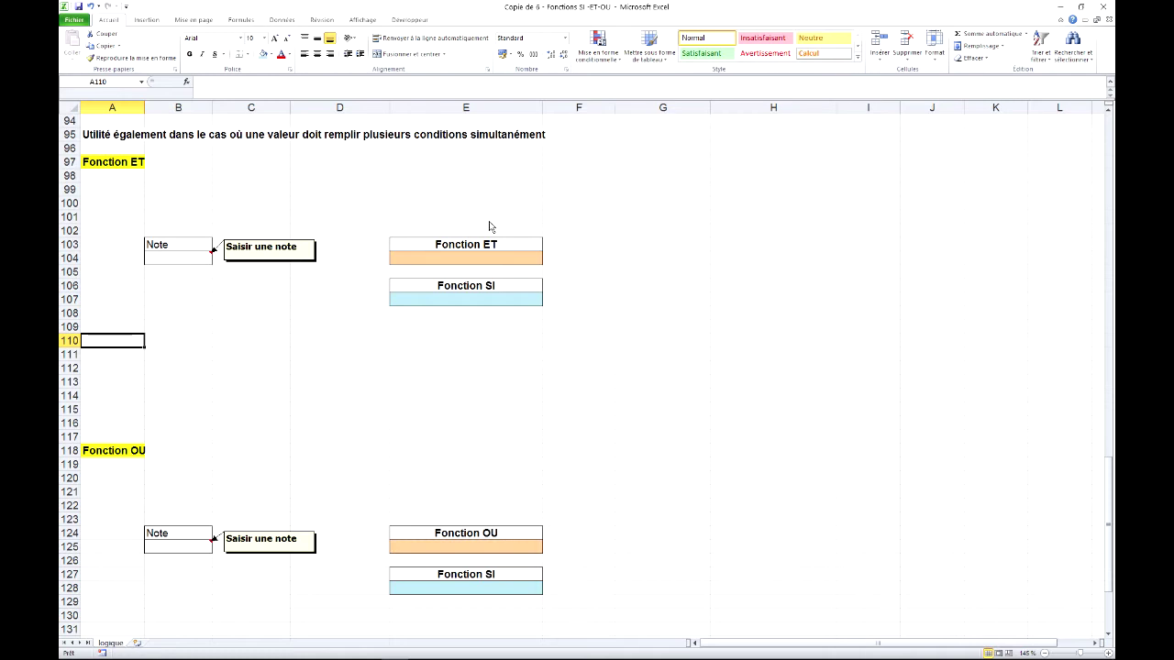
# Enter a note of 12 in B104 and begin an =et( formula in E104.
pyautogui.scroll(2, 490, 227)
pyautogui.scroll(4, 490, 227)
pyautogui.scroll(1, 490, 226)
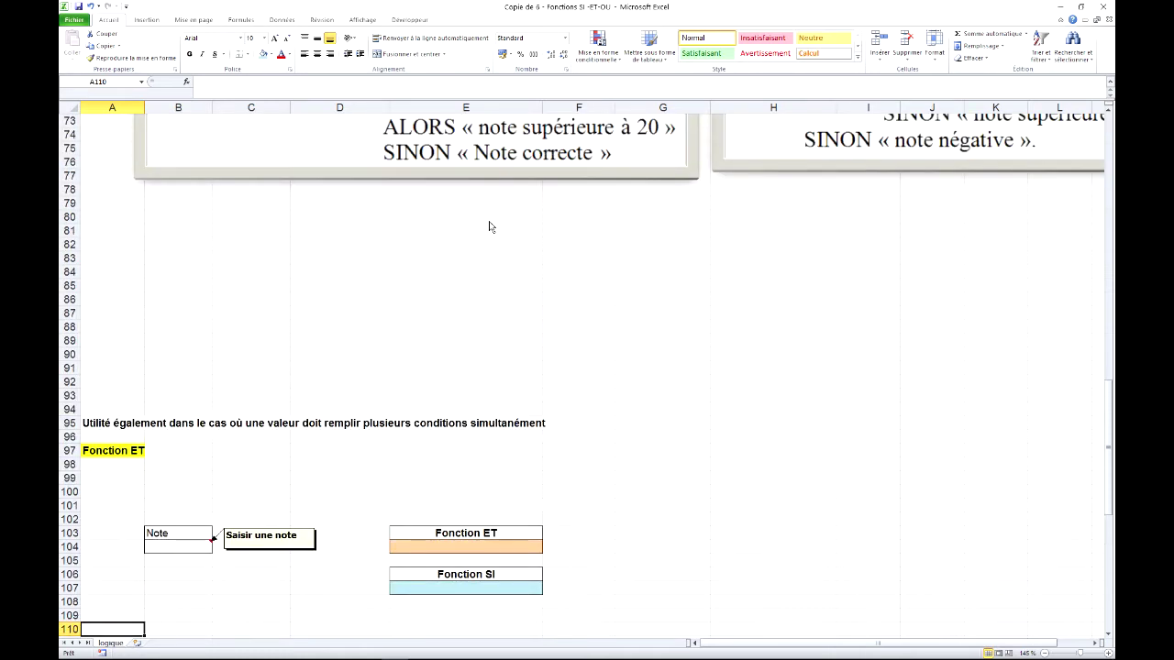
pyautogui.scroll(7, 490, 226)
pyautogui.scroll(2, 490, 227)
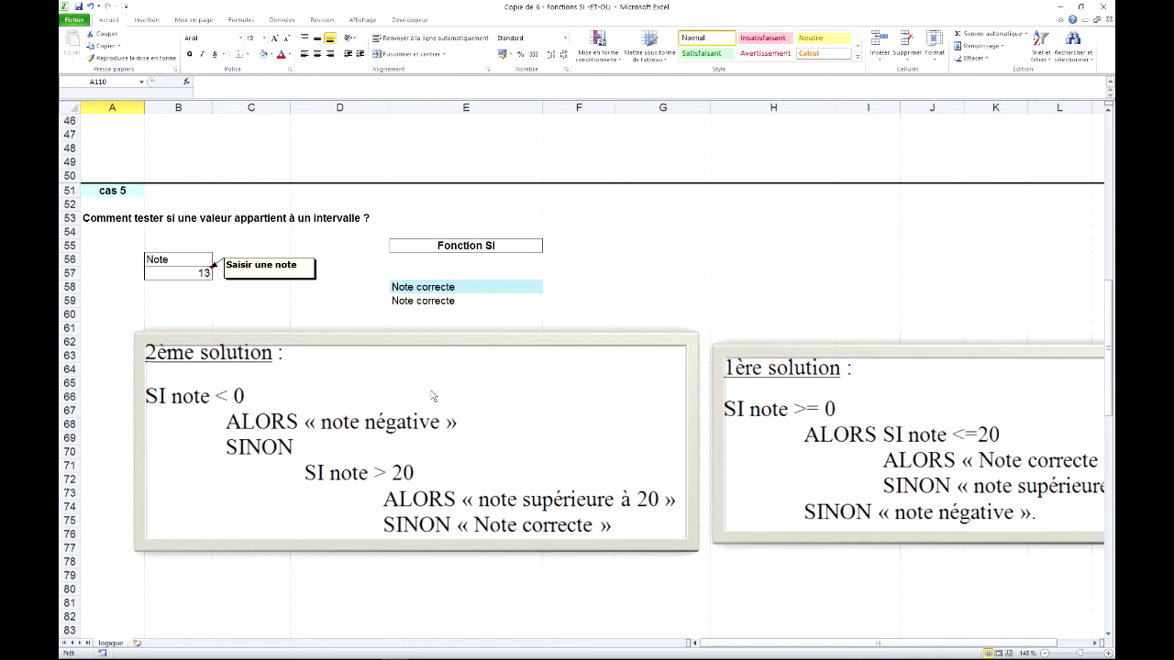
pyautogui.scroll(-5, 484, 379)
pyautogui.scroll(-4, 483, 379)
pyautogui.scroll(-3, 483, 379)
pyautogui.scroll(-1, 398, 365)
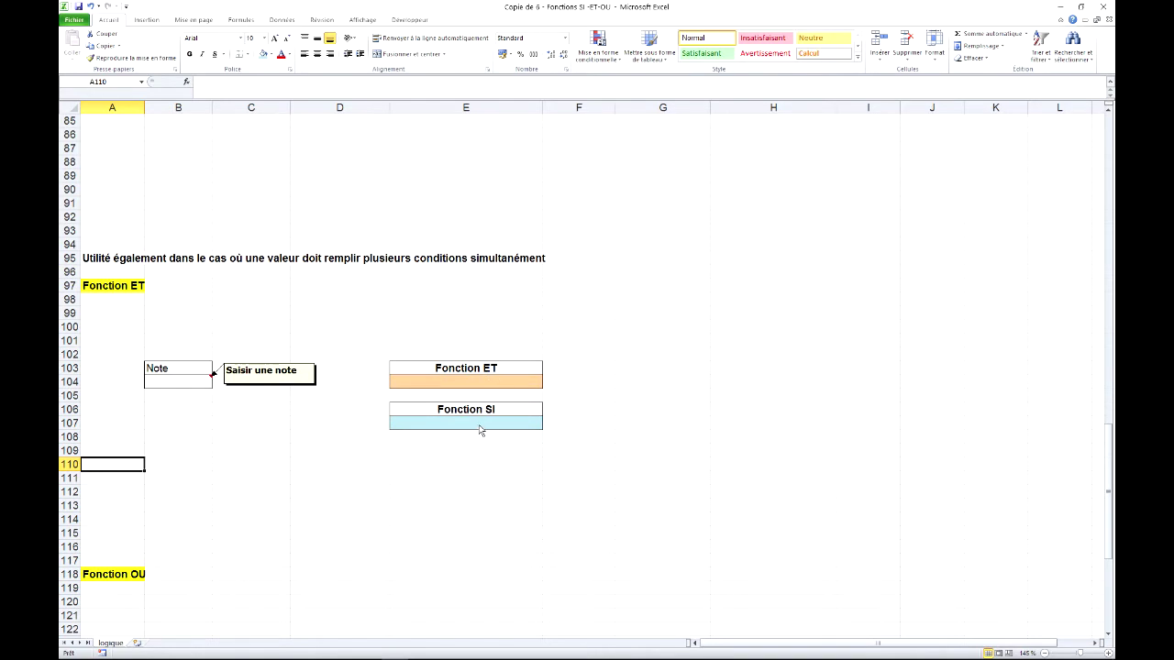
pyautogui.click(187, 386)
pyautogui.write('12')
pyautogui.press('Tab')
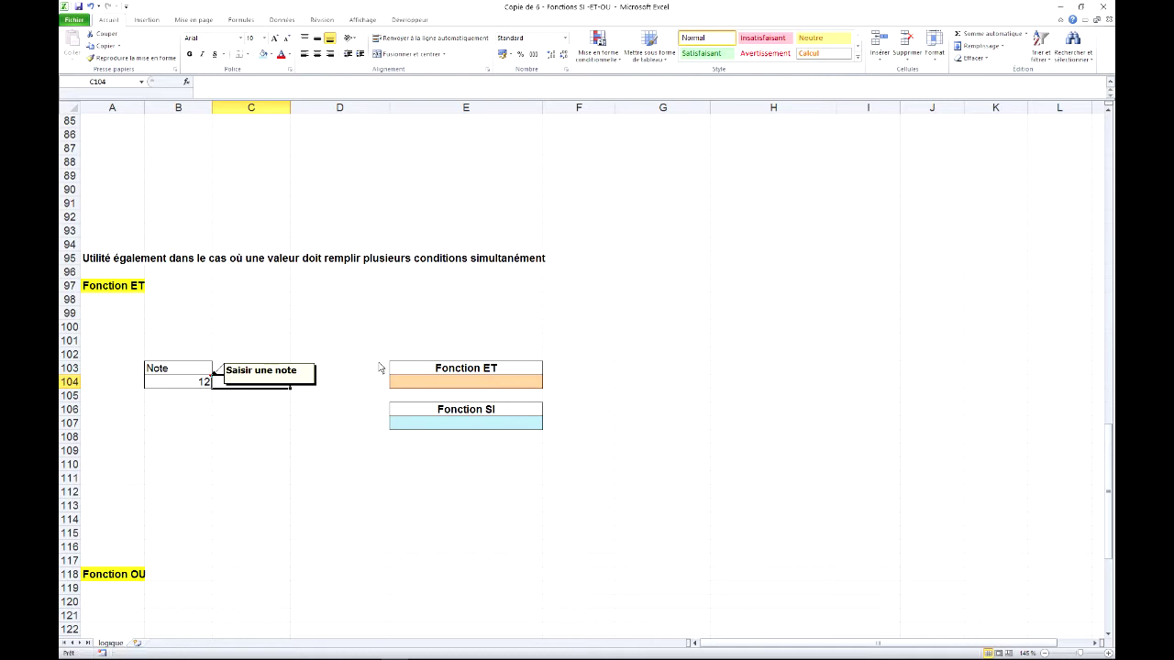
pyautogui.click(519, 384)
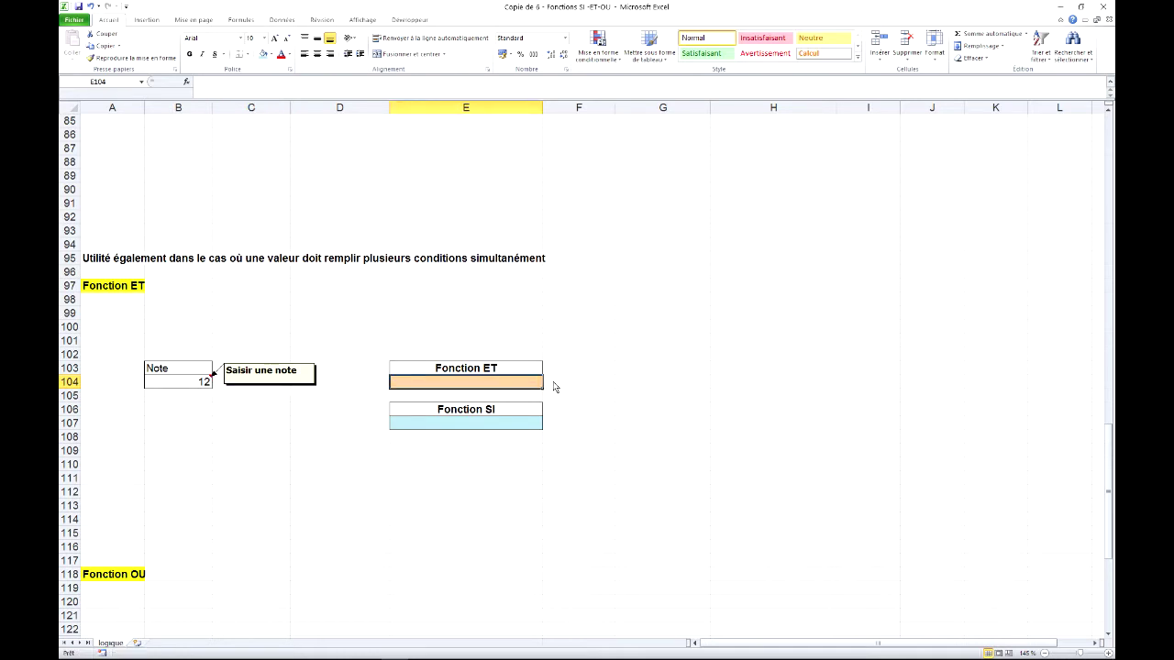
pyautogui.write('=et(')
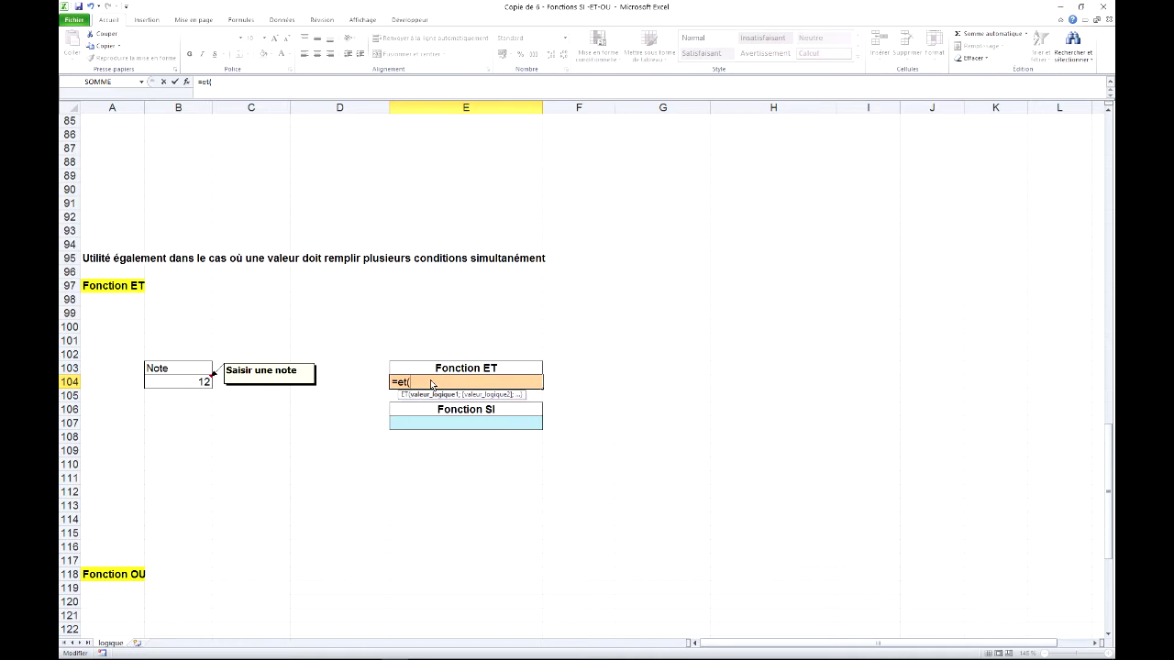
# Complete the ET formula as =et(note2>=0;note2<=20) in E104, returning VRAI.
pyautogui.click(203, 382)
pyautogui.write('>=')
pyautogui.write('0')
pyautogui.write(';')
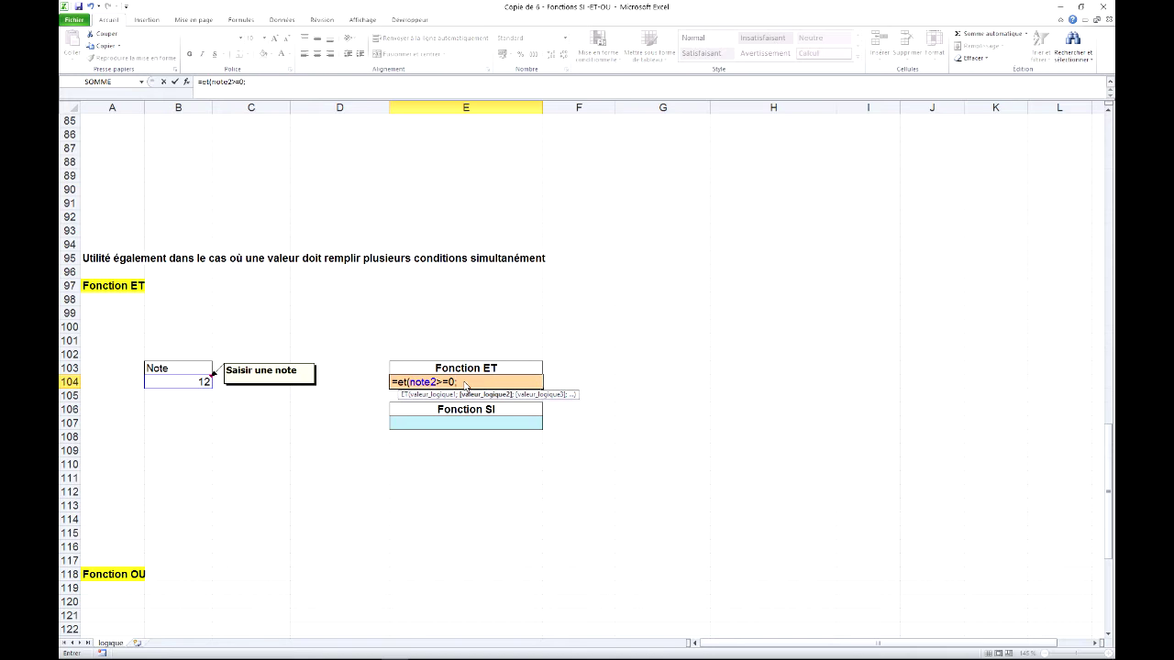
pyautogui.click(197, 383)
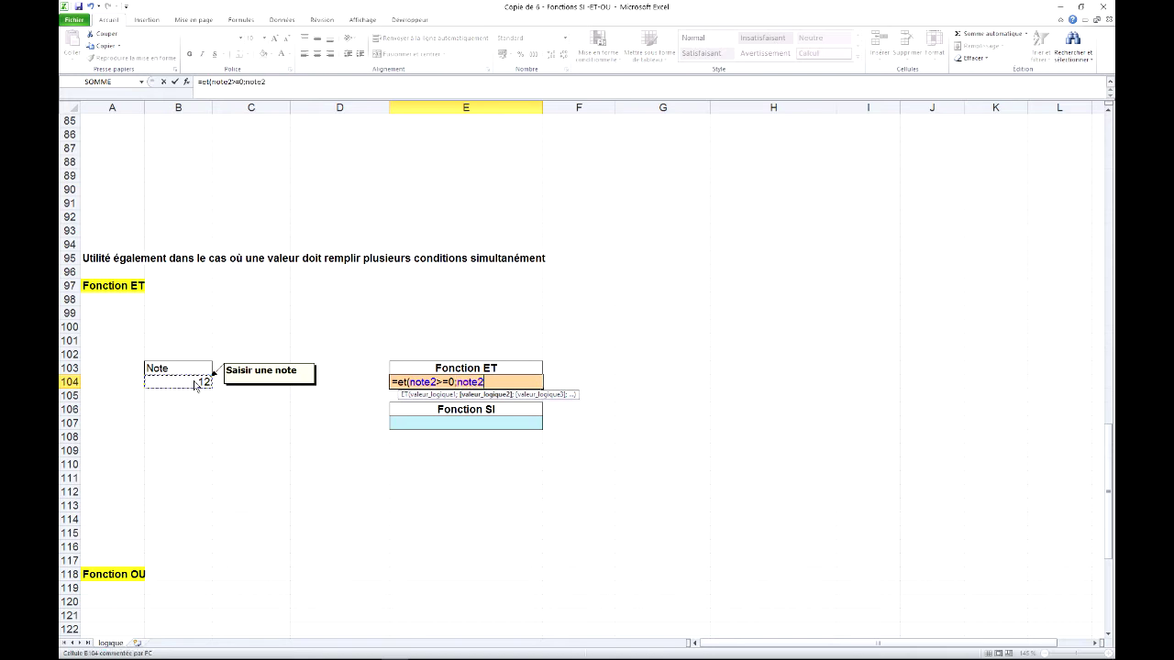
pyautogui.write('<=20')
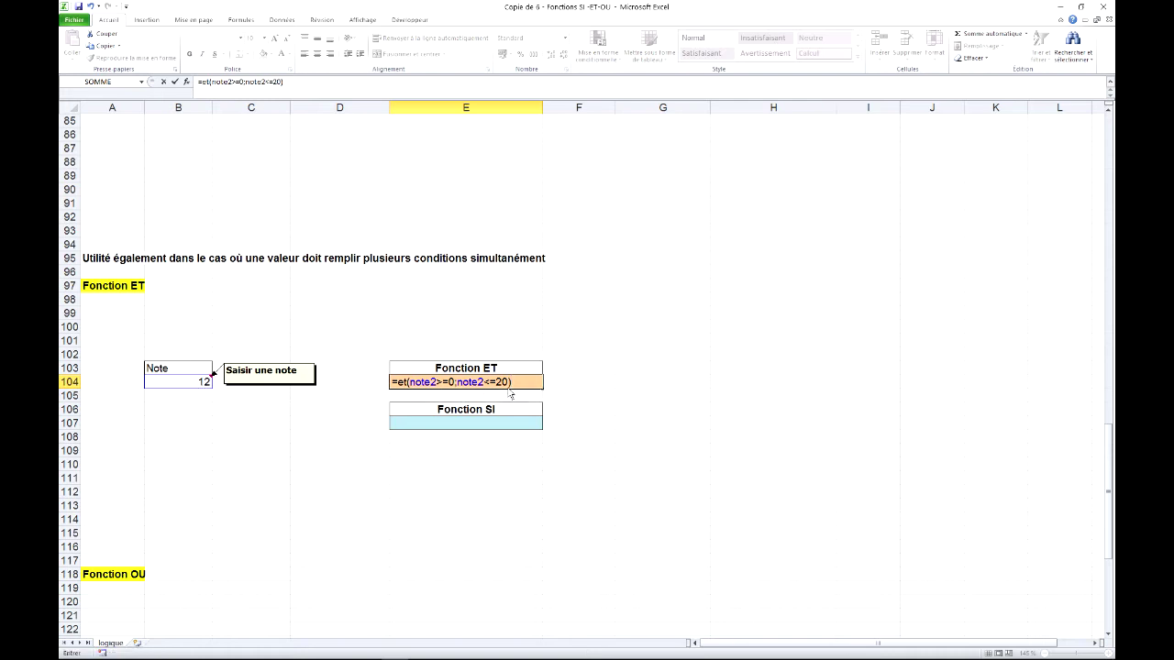
pyautogui.press('Return')
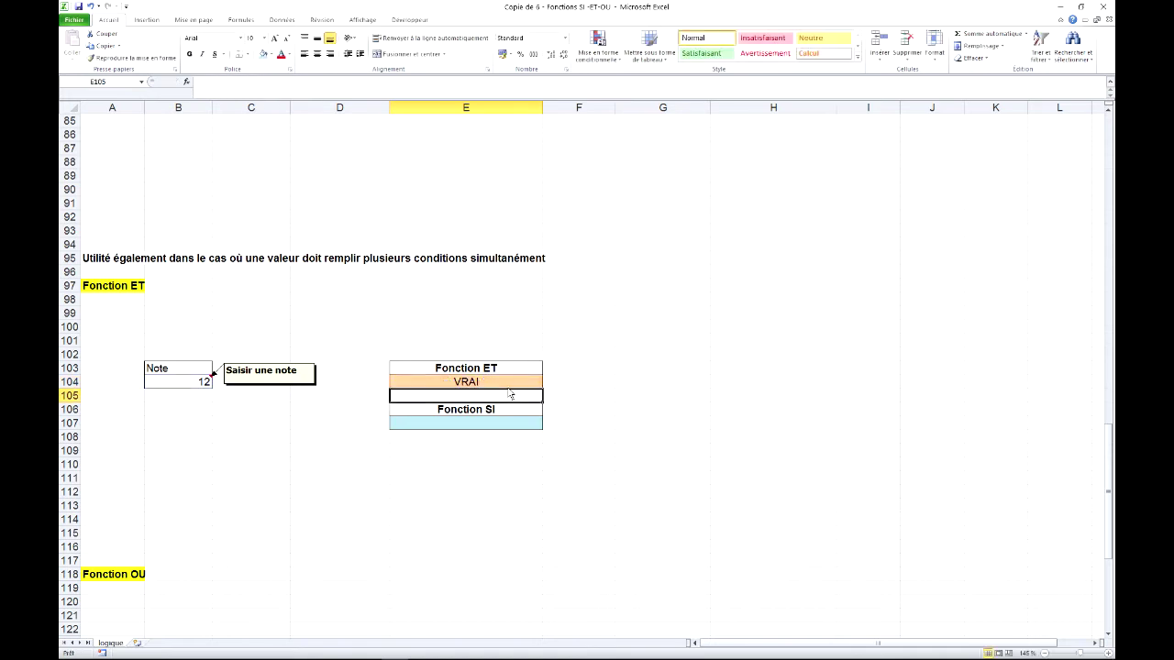
# Test the ET result with notes of -1, 25 and finally 20 in B104.
pyautogui.click(206, 379)
pyautogui.write('-1')
pyautogui.press('Return')
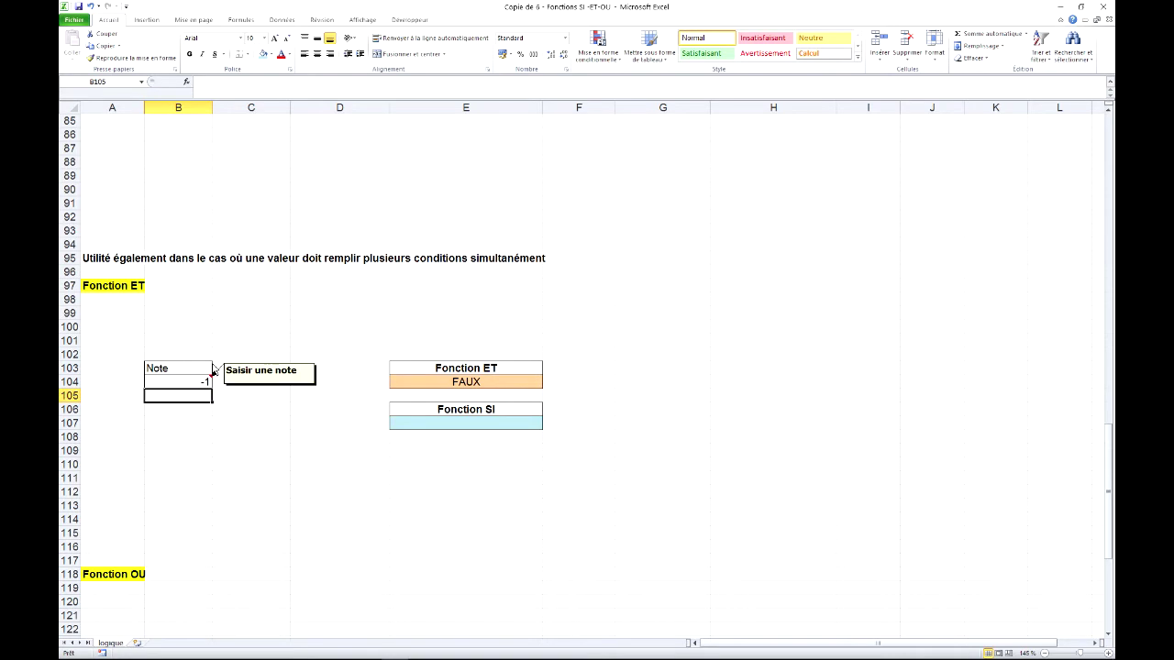
pyautogui.click(187, 383)
pyautogui.write('25')
pyautogui.press('Return')
pyautogui.click(187, 386)
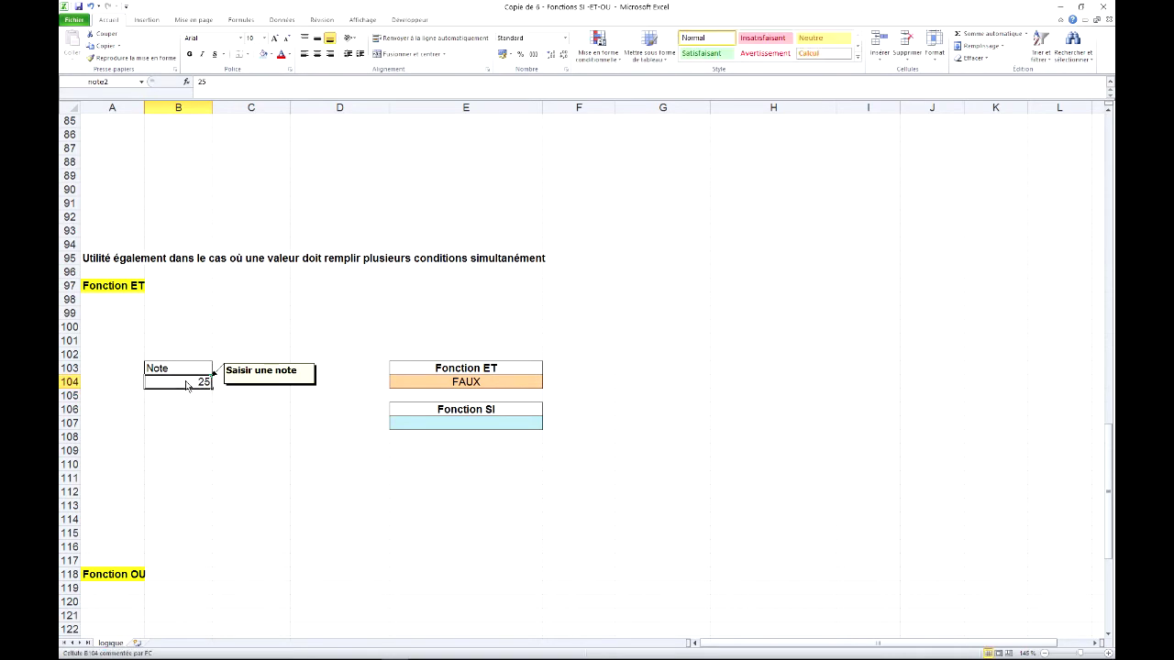
pyautogui.write('20')
pyautogui.press('Return')
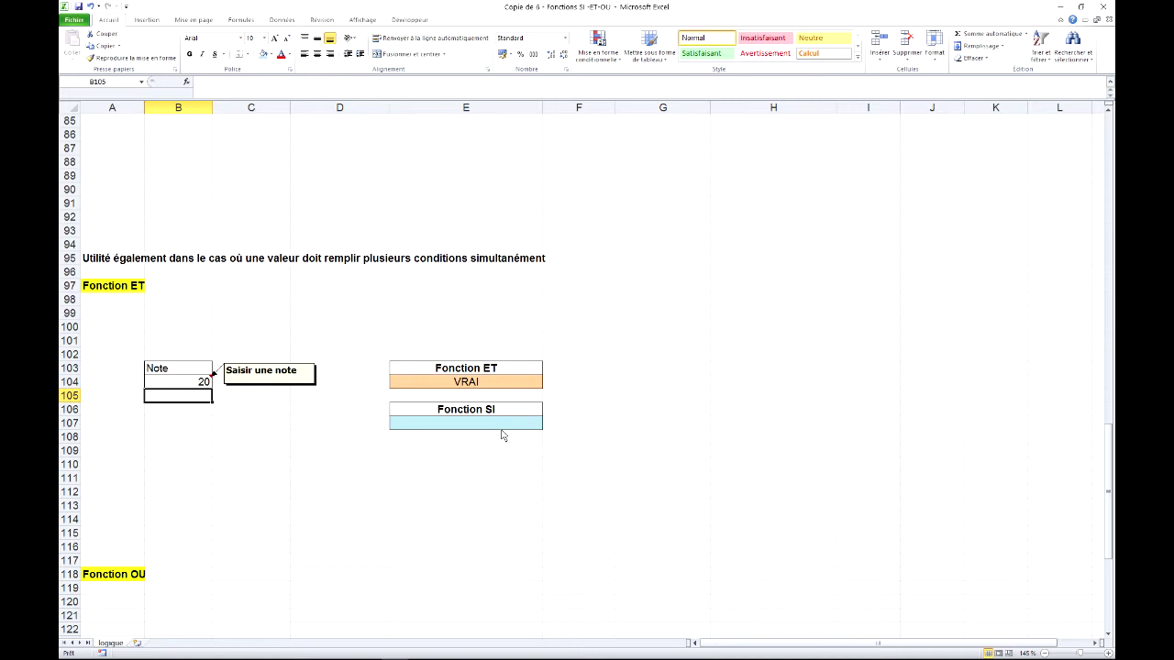
pyautogui.click(494, 426)
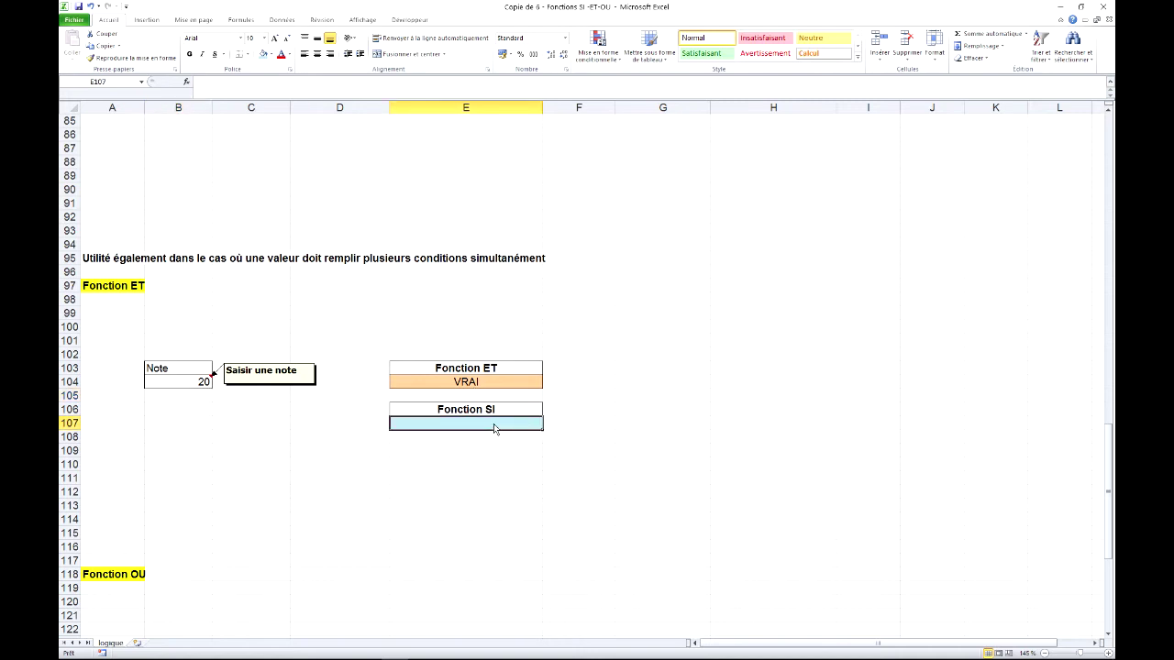
# Enter =si(E104=VRAI;"Note correcte";"erreur de saisie") in the Fonction SI cell.
pyautogui.write('=si(')
pyautogui.click(477, 387)
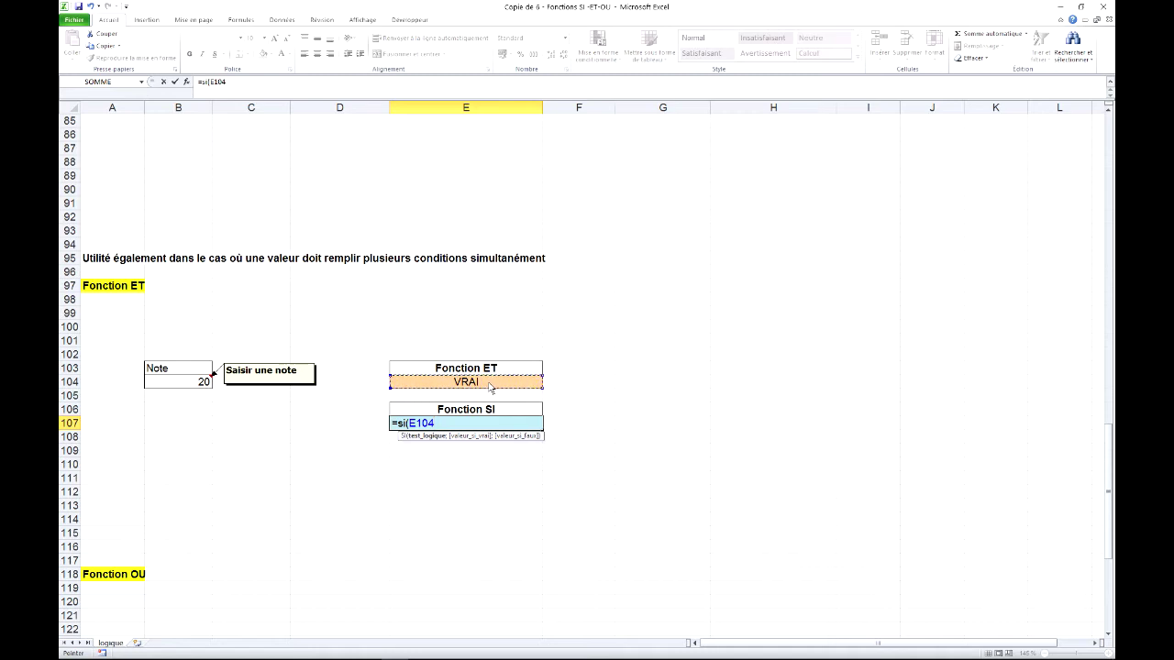
pyautogui.write('=')
pyautogui.write('VRAI')
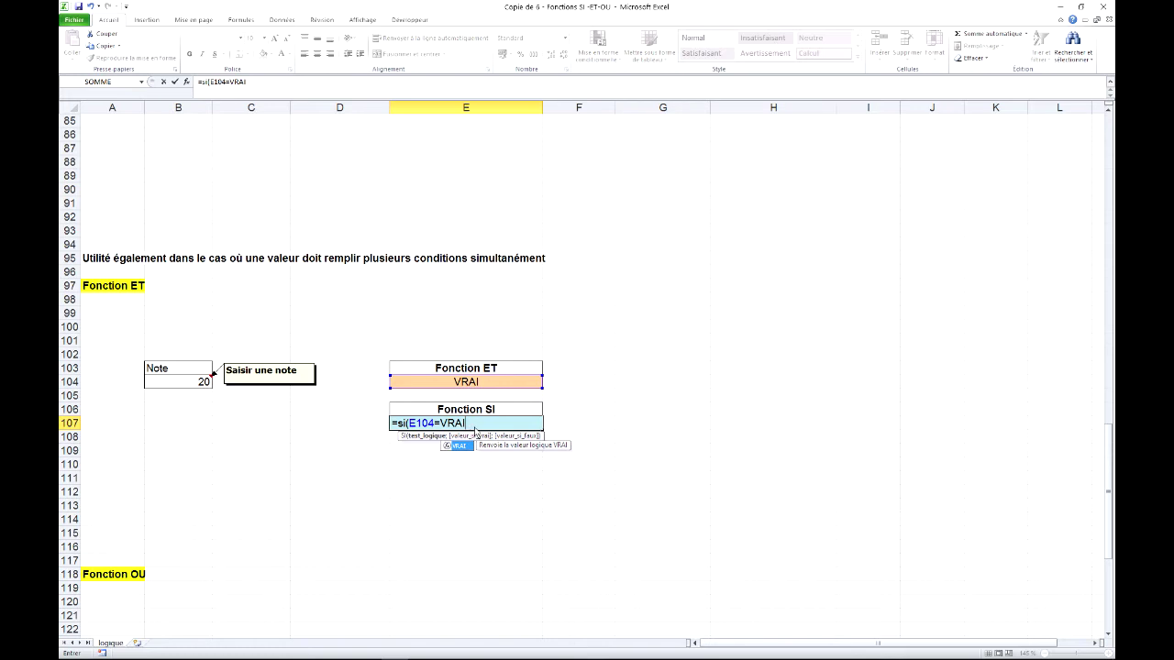
pyautogui.write(';"')
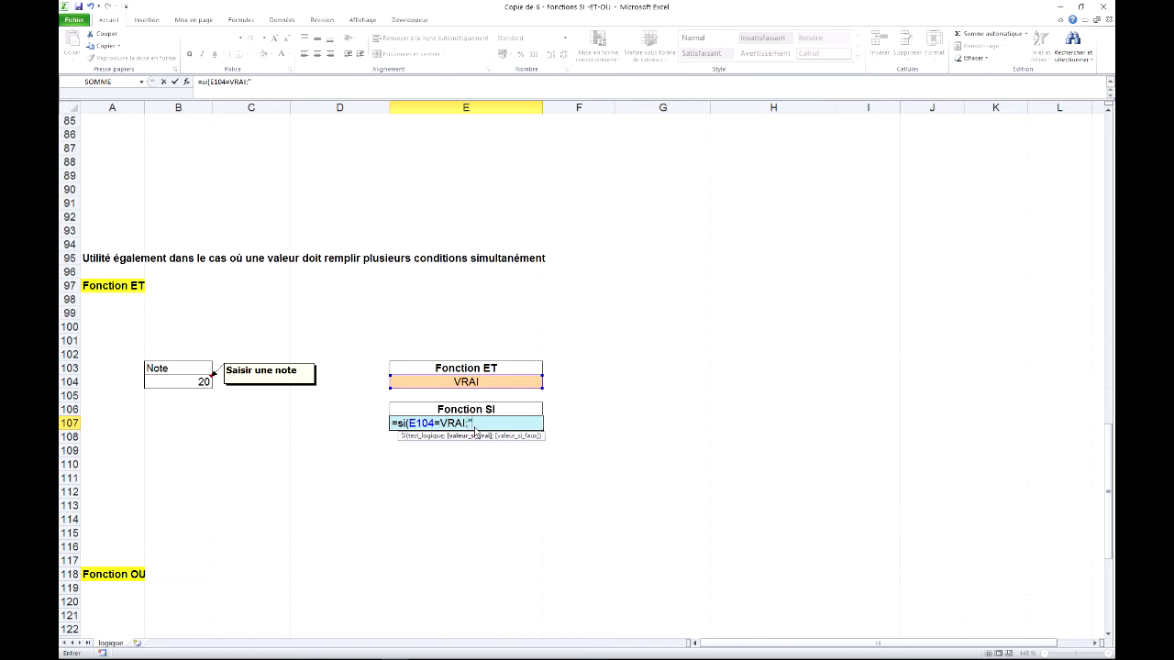
pyautogui.write('Note correcte"')
pyautogui.write(';')
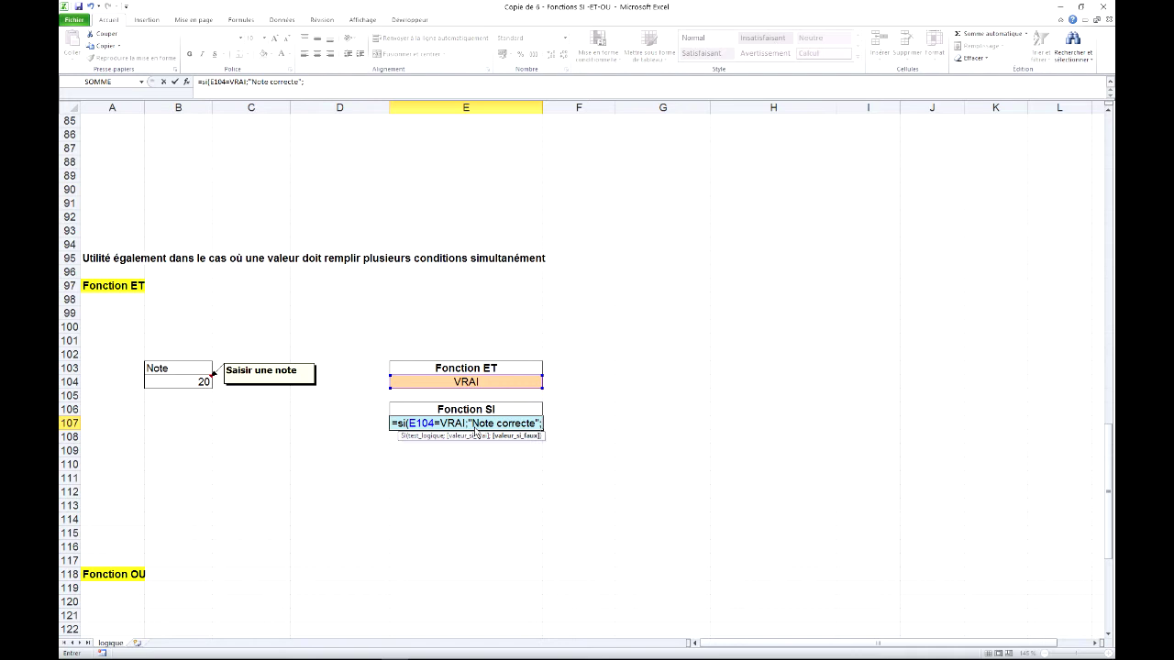
pyautogui.write('"erreur de saisie"')
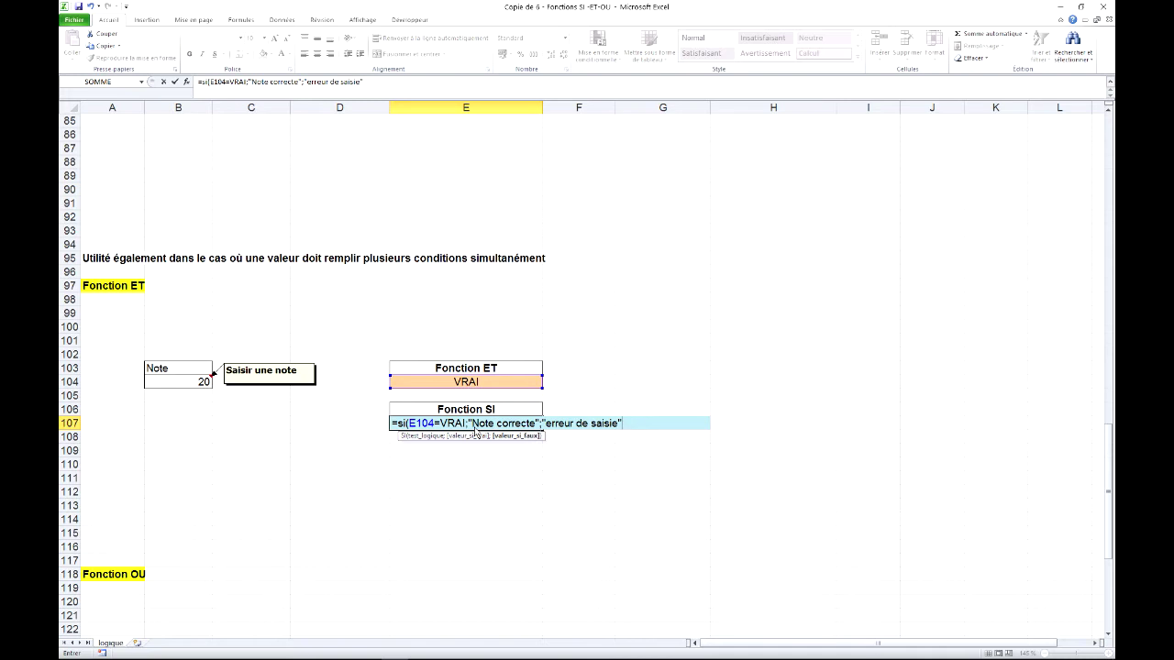
pyautogui.press('Return')
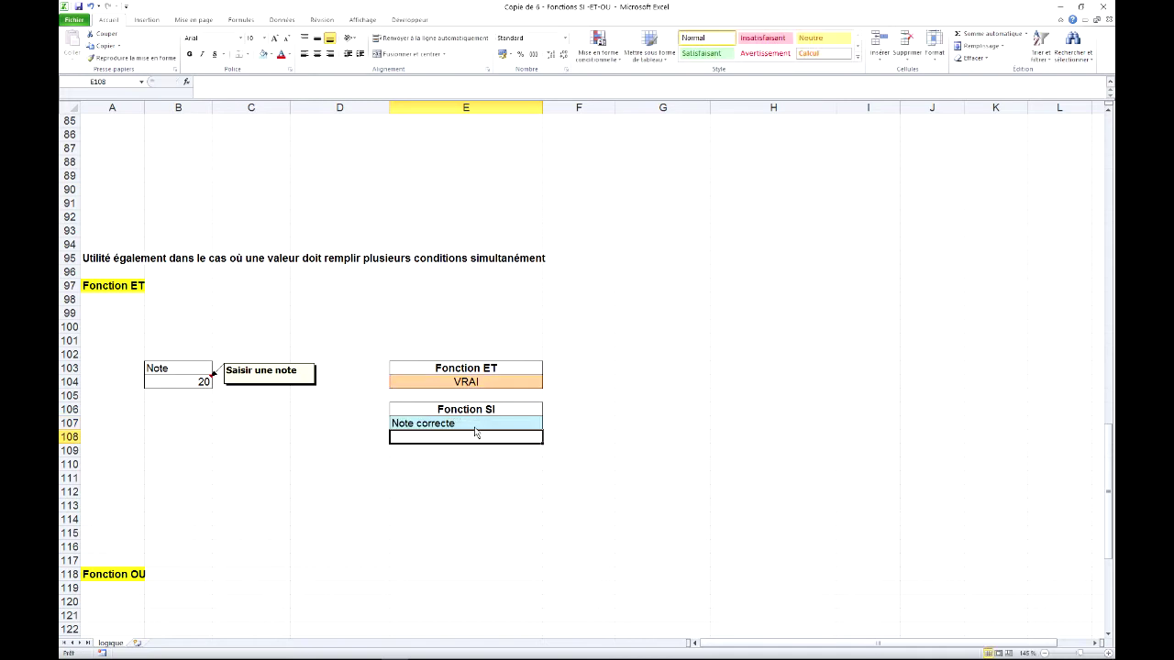
# Enter notes of 25 and then -5 in B104, making the ET result FAUX.
pyautogui.click(202, 383)
pyautogui.write('25')
pyautogui.press('Return')
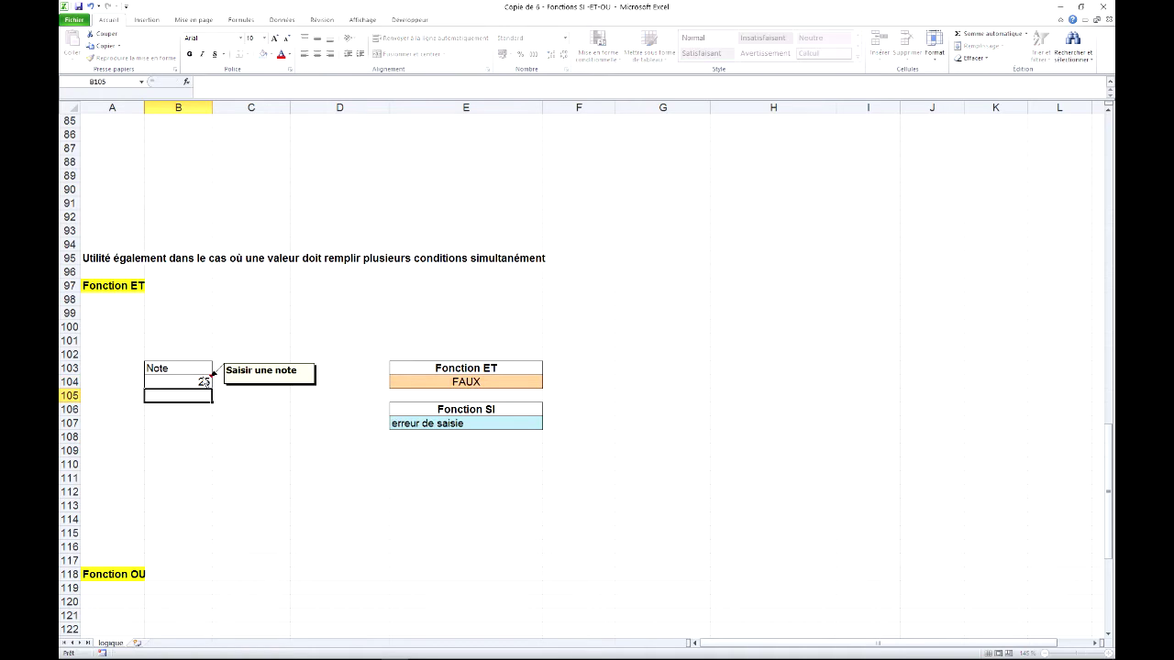
pyautogui.click(172, 386)
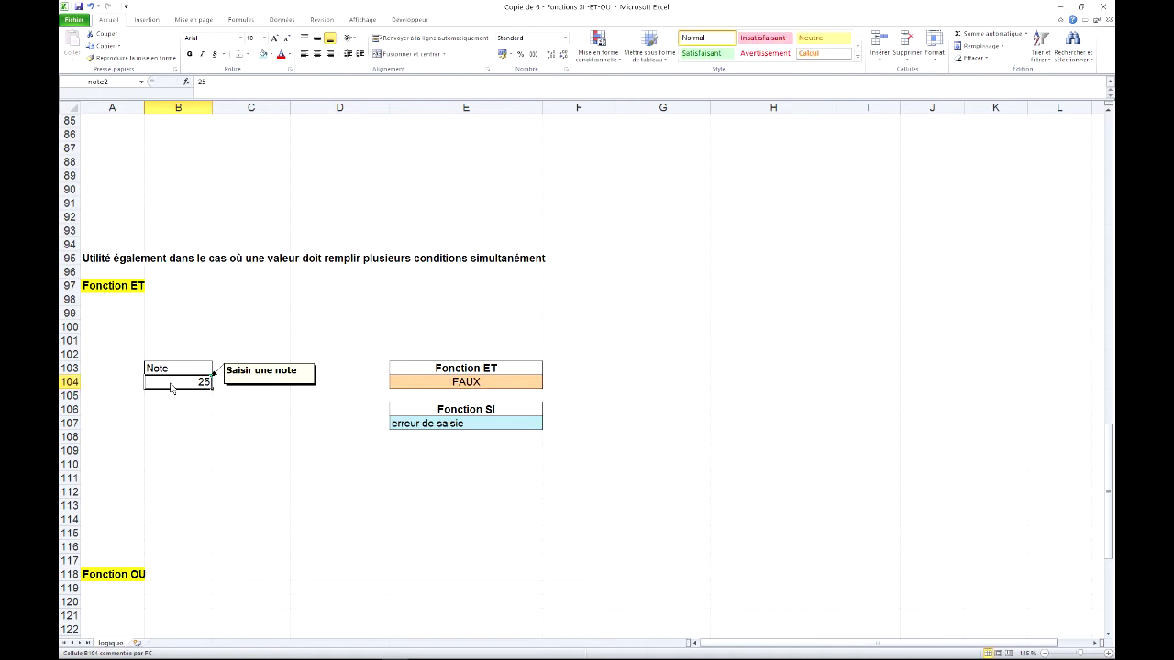
pyautogui.write('-5')
pyautogui.press('Return')
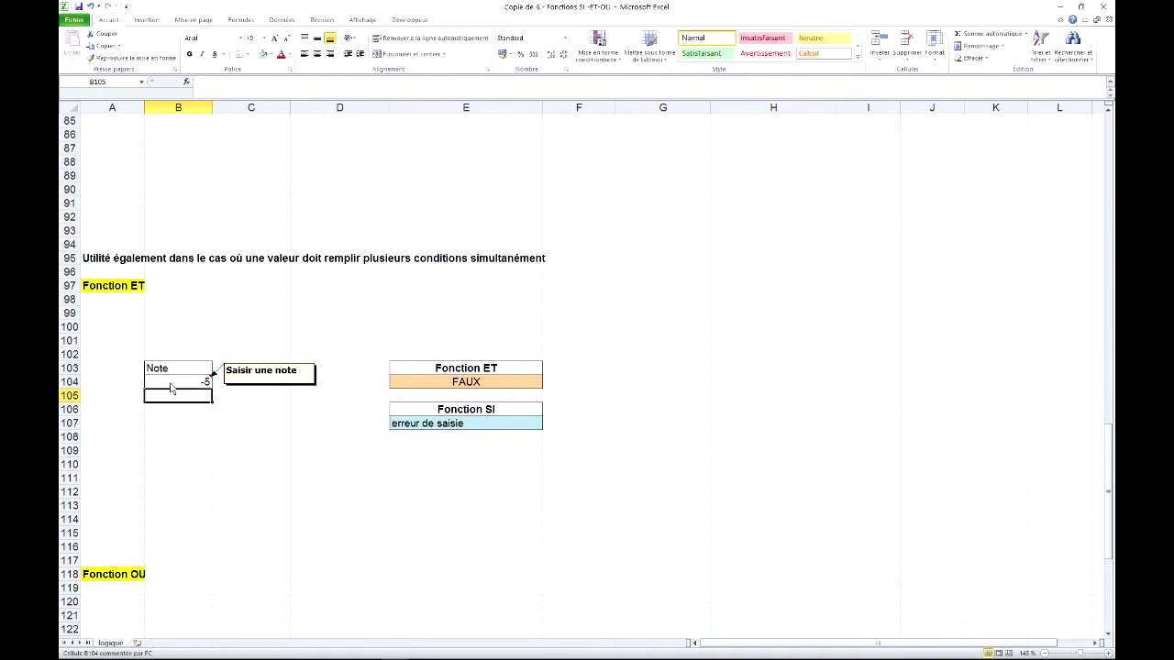
# Inspect the ET formula in E104 and leave it unchanged.
pyautogui.click(191, 411)
pyautogui.click(486, 382)
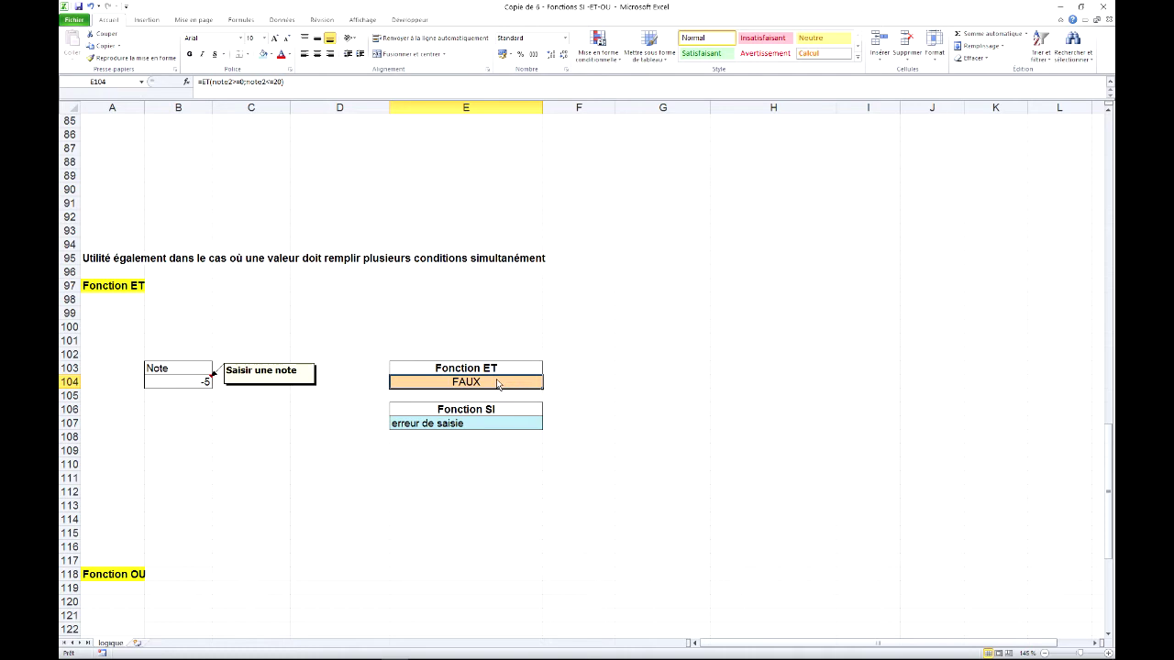
pyautogui.doubleClick(499, 382)
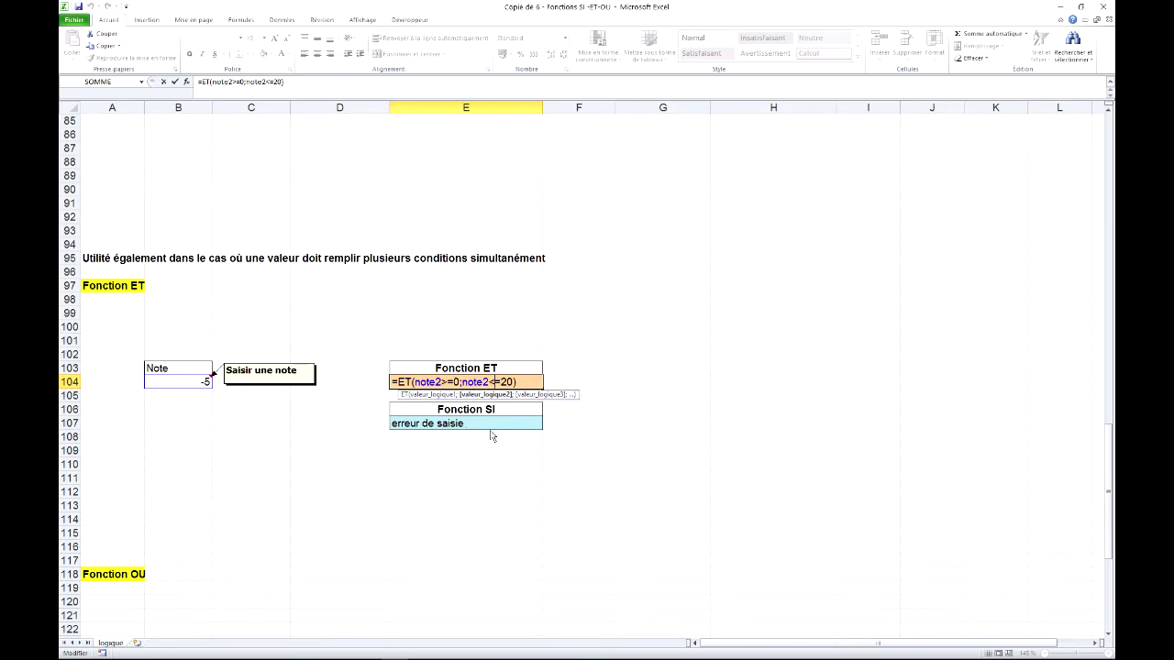
pyautogui.click(478, 430)
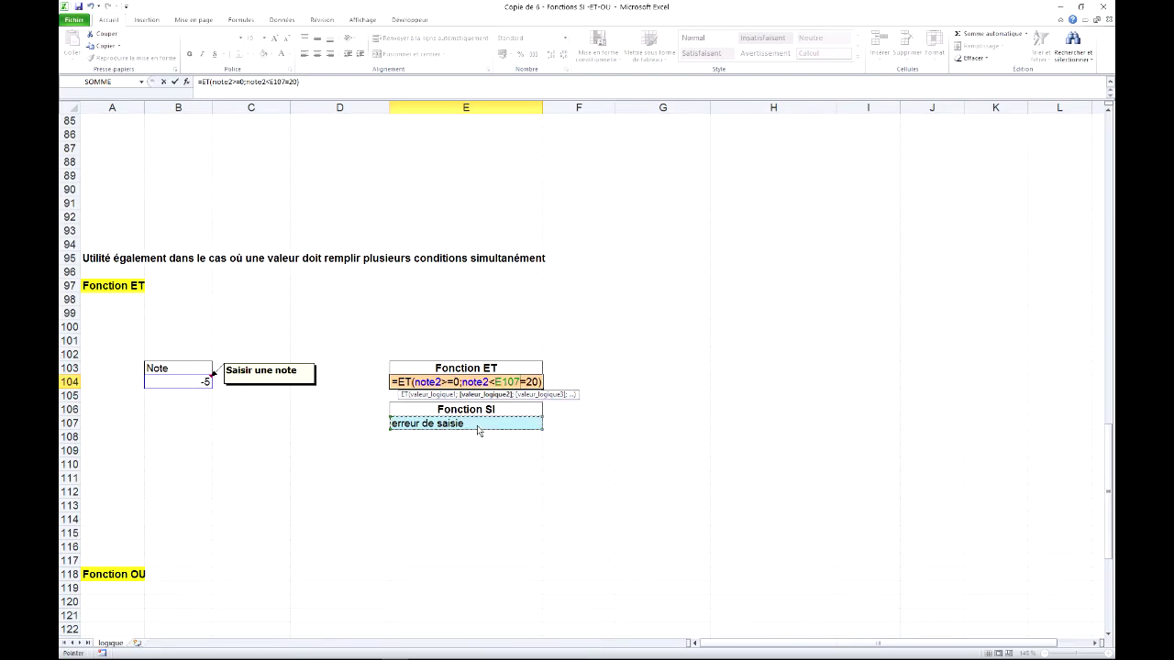
pyautogui.press('BackSpace')
pyautogui.press('BackSpace')
pyautogui.press('BackSpace')
pyautogui.hotkey('ctrl', 'Return')
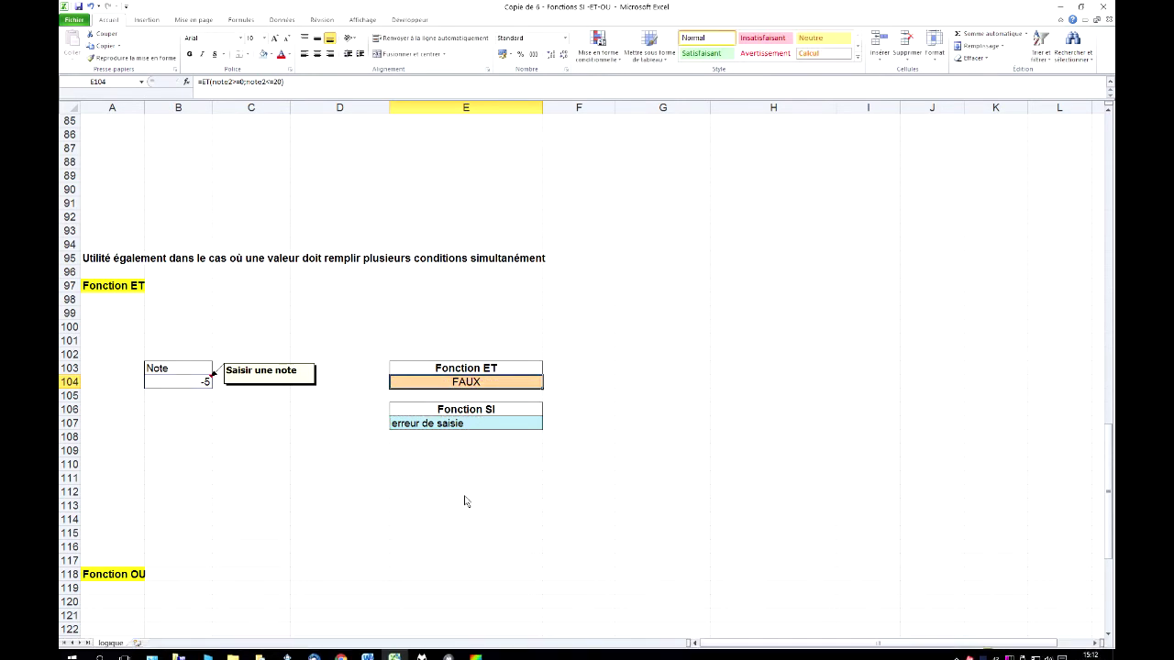
# Enter a note of 12 in the Fonction OU note cell B125.
pyautogui.scroll(-3, 431, 495)
pyautogui.scroll(-3, 433, 383)
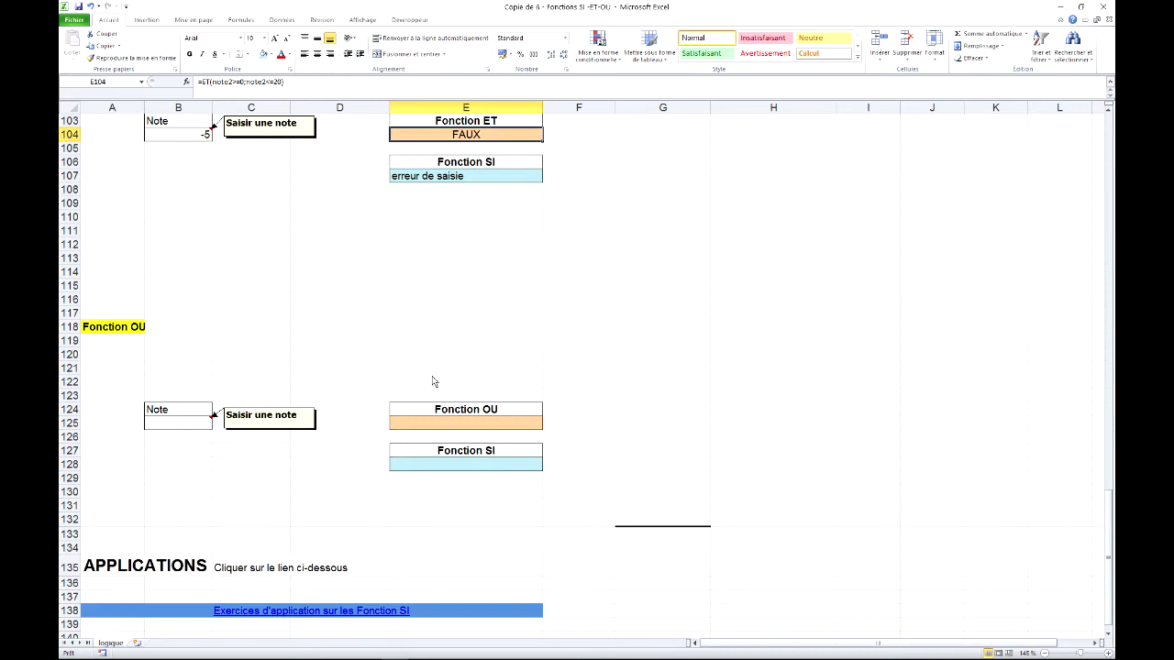
pyautogui.scroll(-1, 538, 307)
pyautogui.scroll(-1, 538, 306)
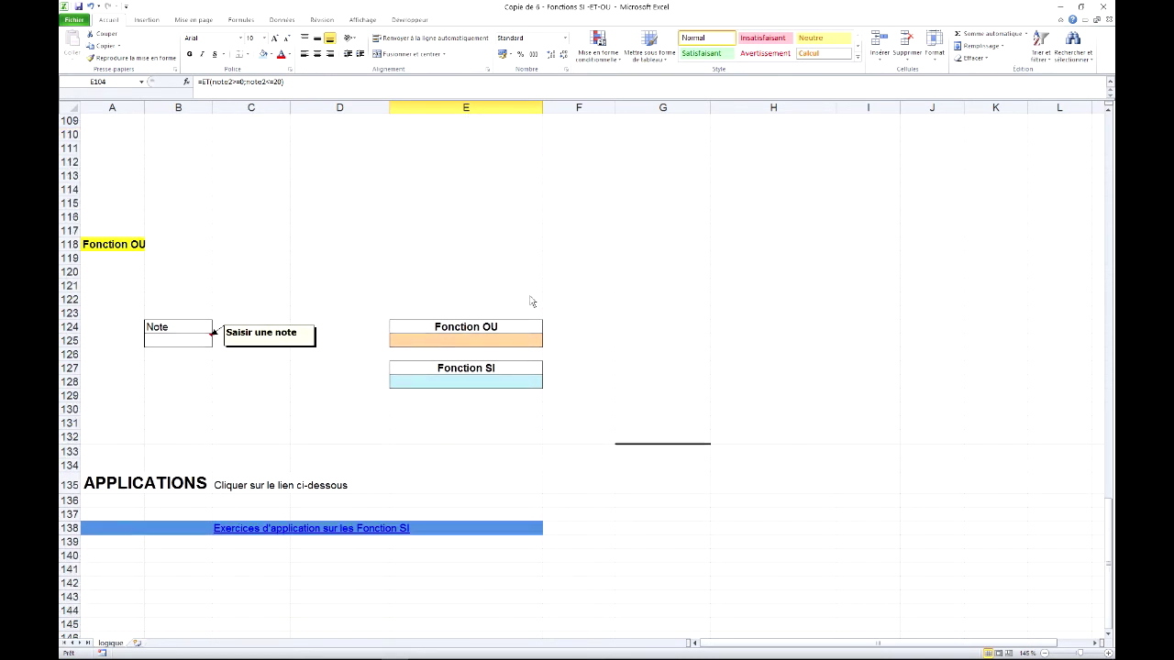
pyautogui.click(194, 344)
pyautogui.write('12')
pyautogui.press('Tab')
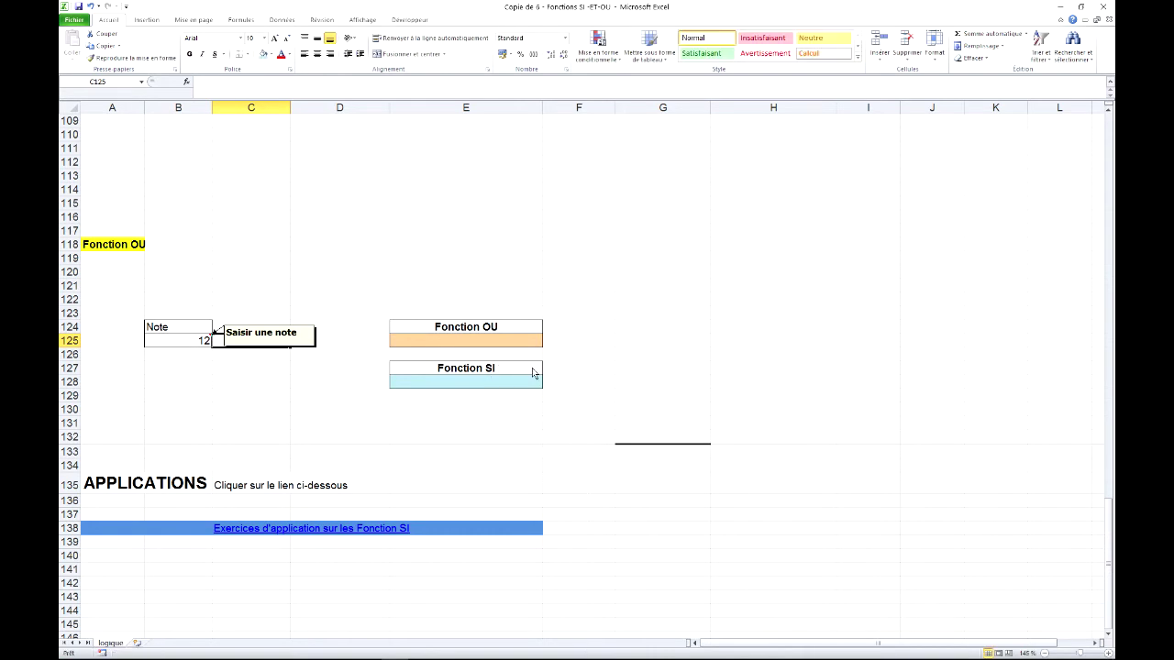
# Begin an =ou( formula in E125 referencing B125.
pyautogui.click(496, 345)
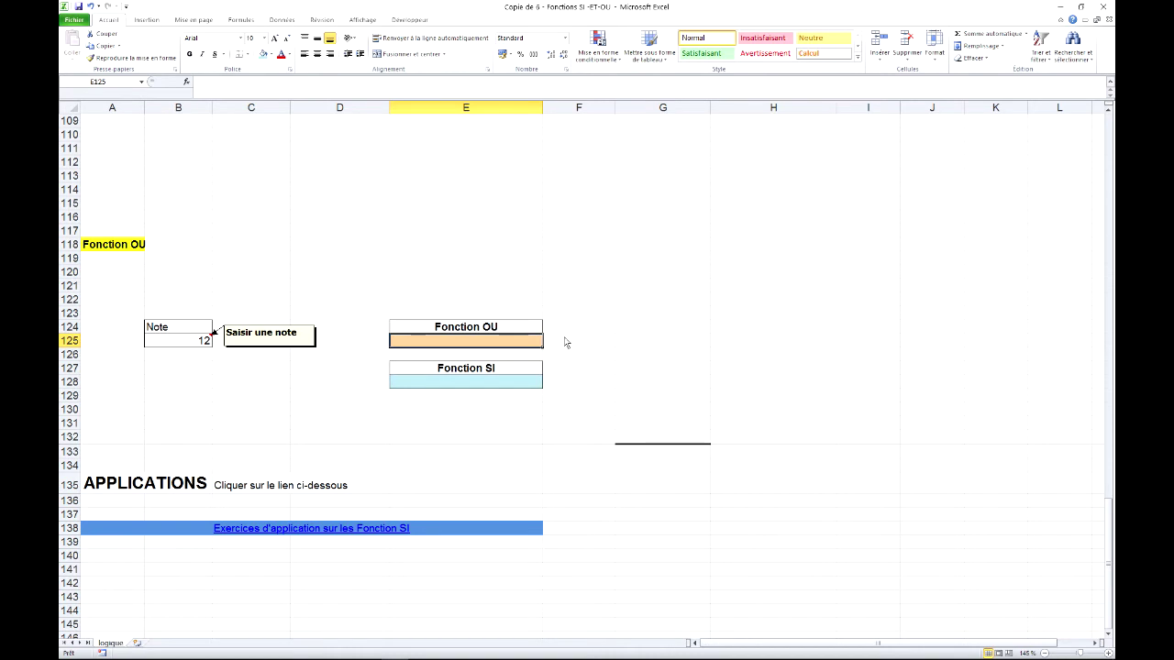
pyautogui.write('=ou(')
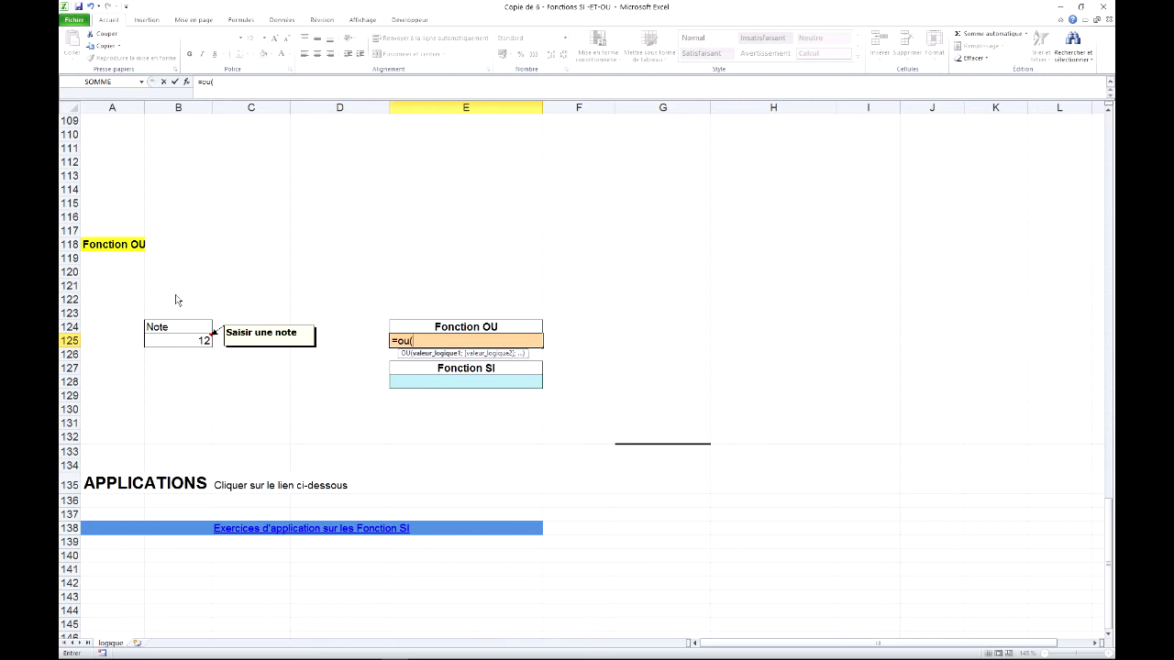
pyautogui.click(182, 343)
# Finish the formula as =ou(B125>=0;B125<=20), returning VRAI for the note of 12.
pyautogui.write('>=')
pyautogui.write('0;')
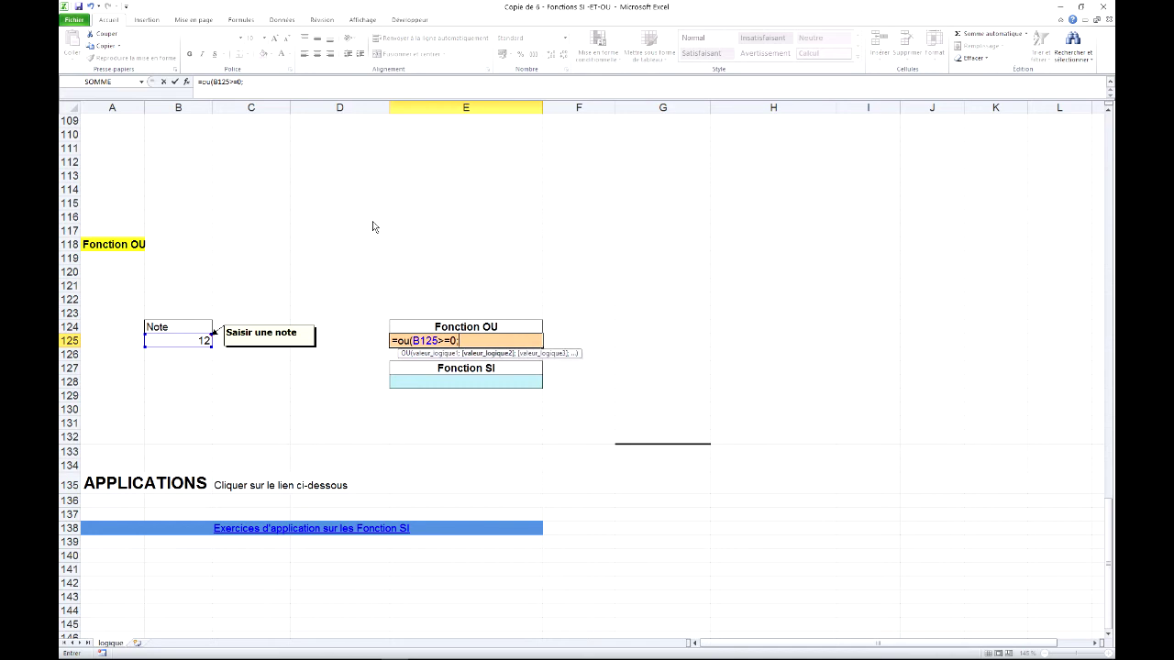
pyautogui.click(208, 341)
pyautogui.write('<=20')
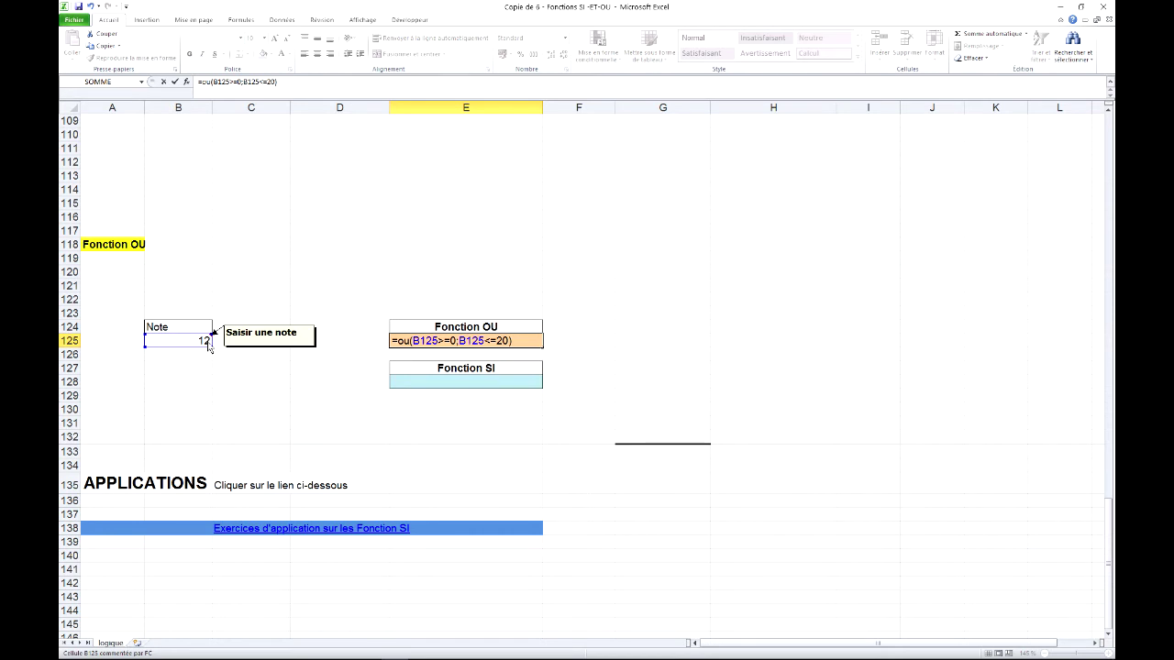
pyautogui.press('Return')
pyautogui.click(207, 342)
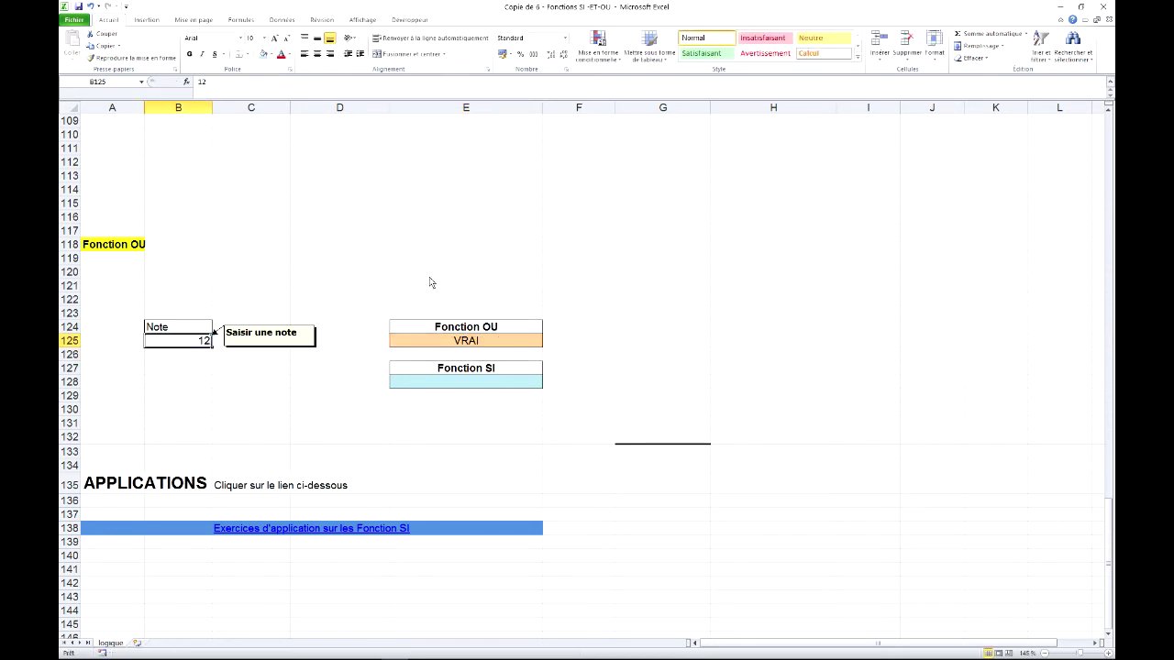
# Try notes of -5 and 25 in B125, then reopen the E125 formula for editing.
pyautogui.write('-5')
pyautogui.press('Return')
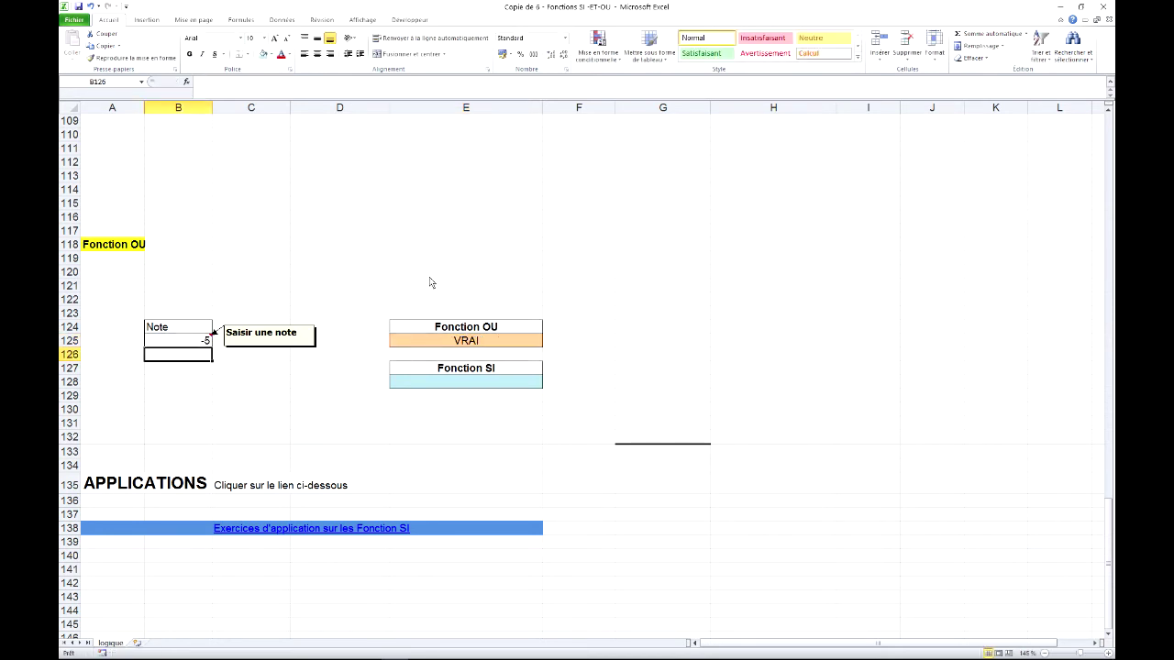
pyautogui.click(162, 343)
pyautogui.write('25')
pyautogui.press('Return')
pyautogui.click(504, 349)
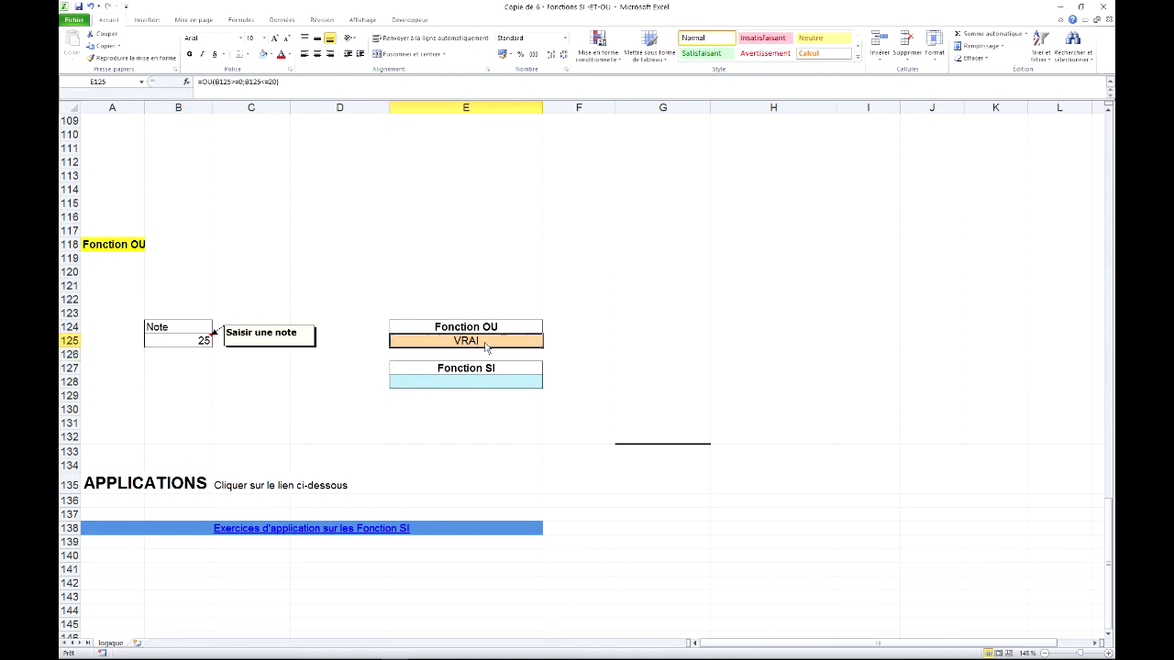
pyautogui.click(294, 84)
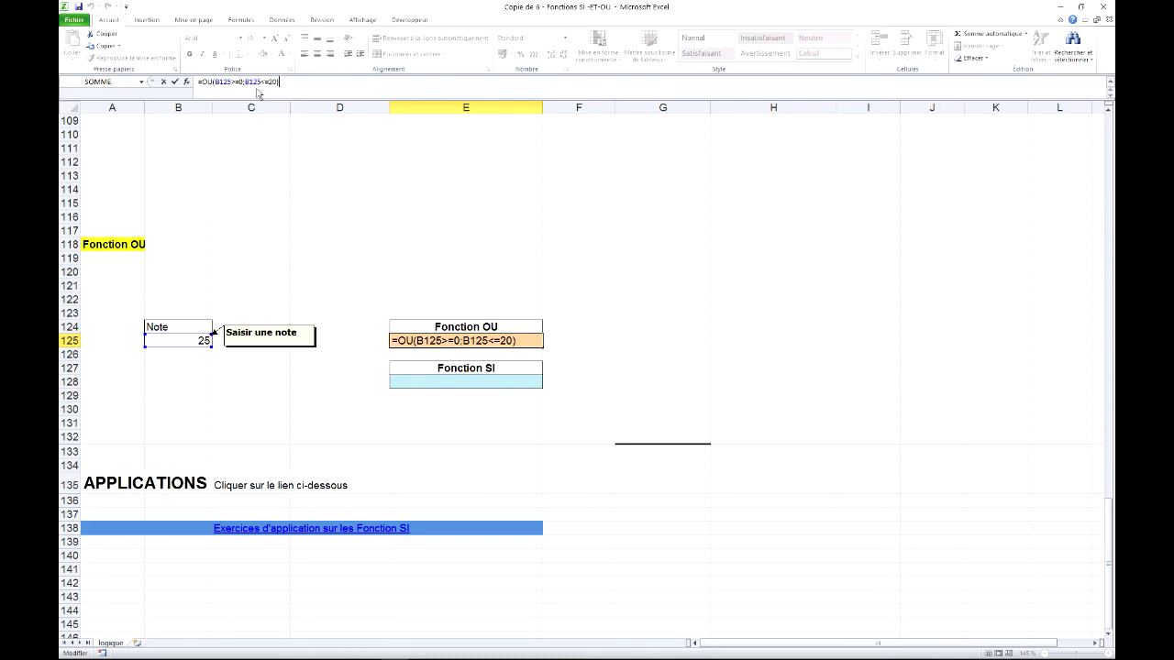
# Change the OU formula to =OU(B125<0;B125>20), returning VRAI for 25.
pyautogui.click(427, 345)
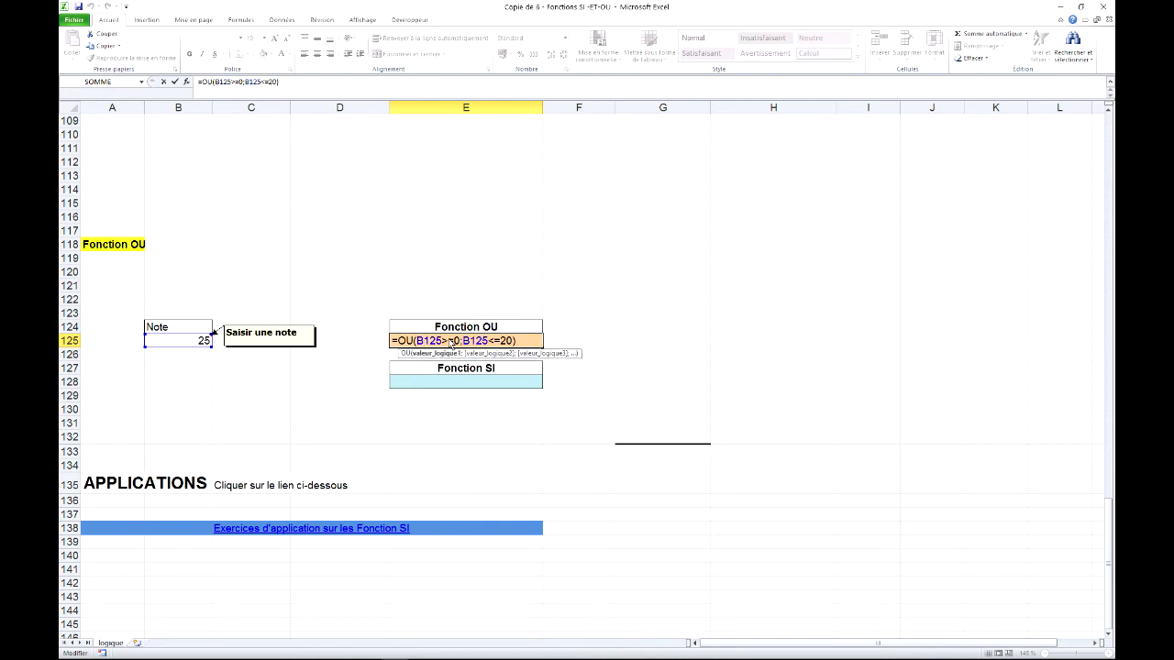
pyautogui.press('BackSpace')
pyautogui.press('BackSpace')
pyautogui.write('<')
pyautogui.press('BackSpace')
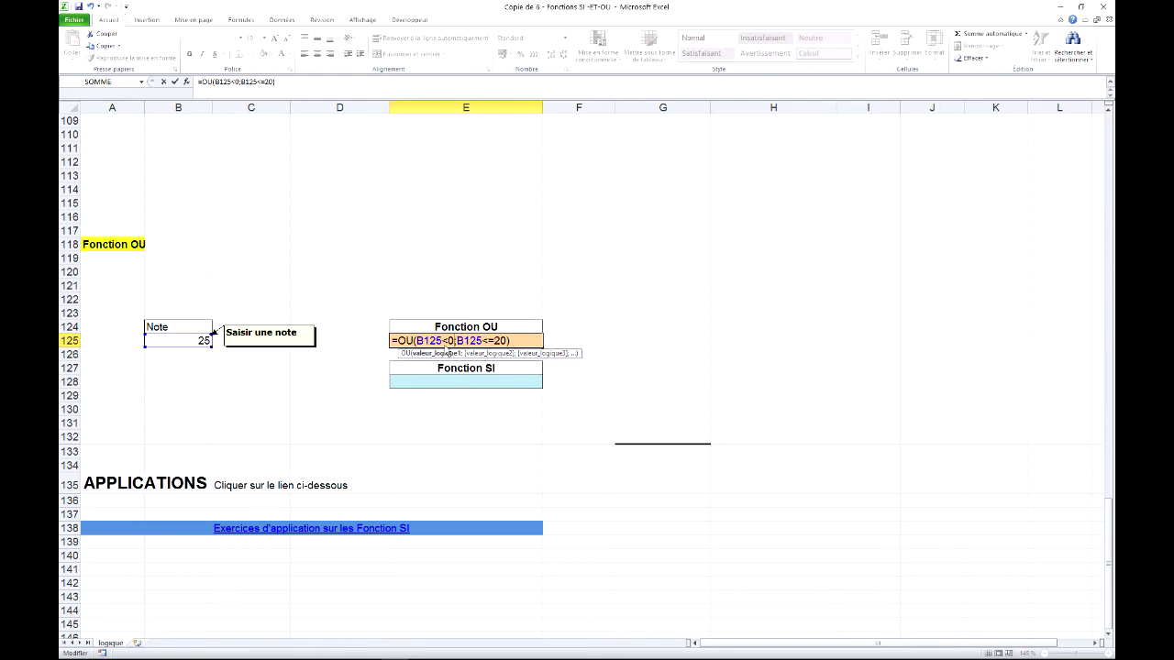
pyautogui.click(489, 341)
pyautogui.press('BackSpace')
pyautogui.press('BackSpace')
pyautogui.write('>')
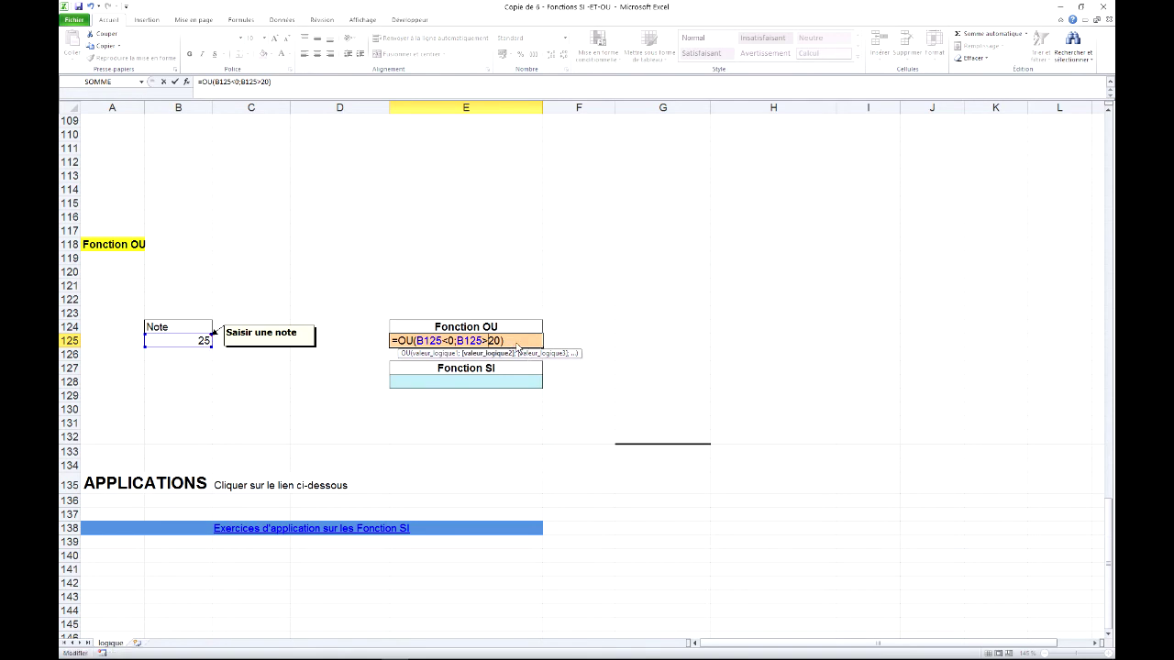
pyautogui.press('Return')
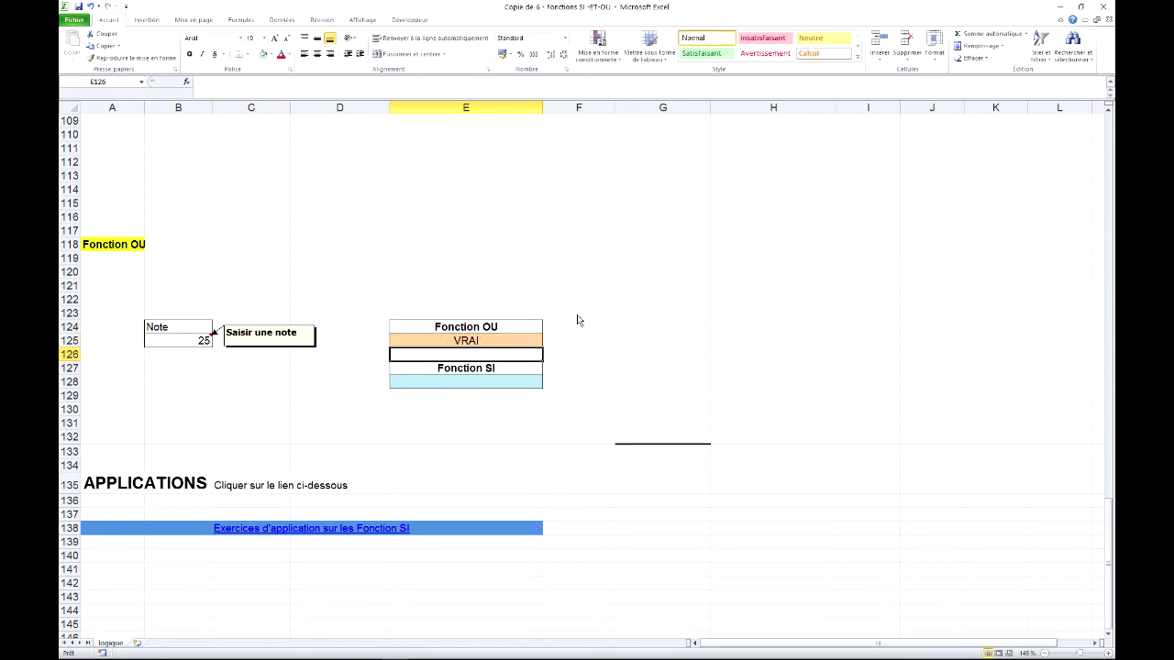
# Try a note of -4, then 12, in B125, leaving the OU result FAUX.
pyautogui.click(475, 347)
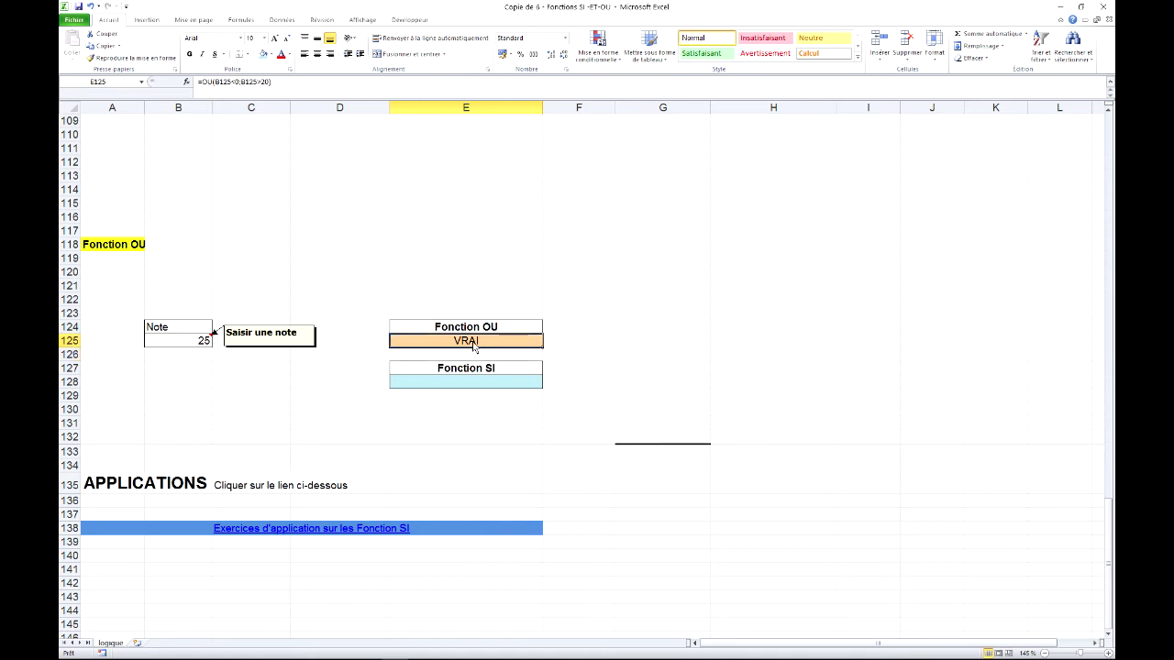
pyautogui.click(197, 345)
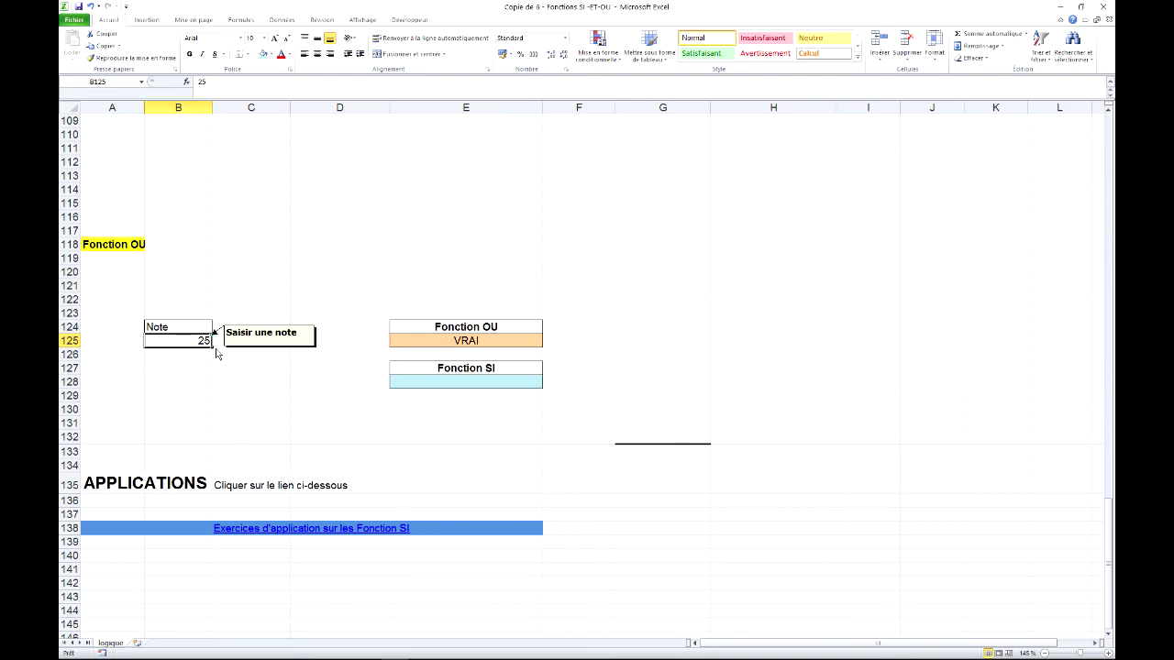
pyautogui.press('BackSpace')
pyautogui.write('-4')
pyautogui.press('Return')
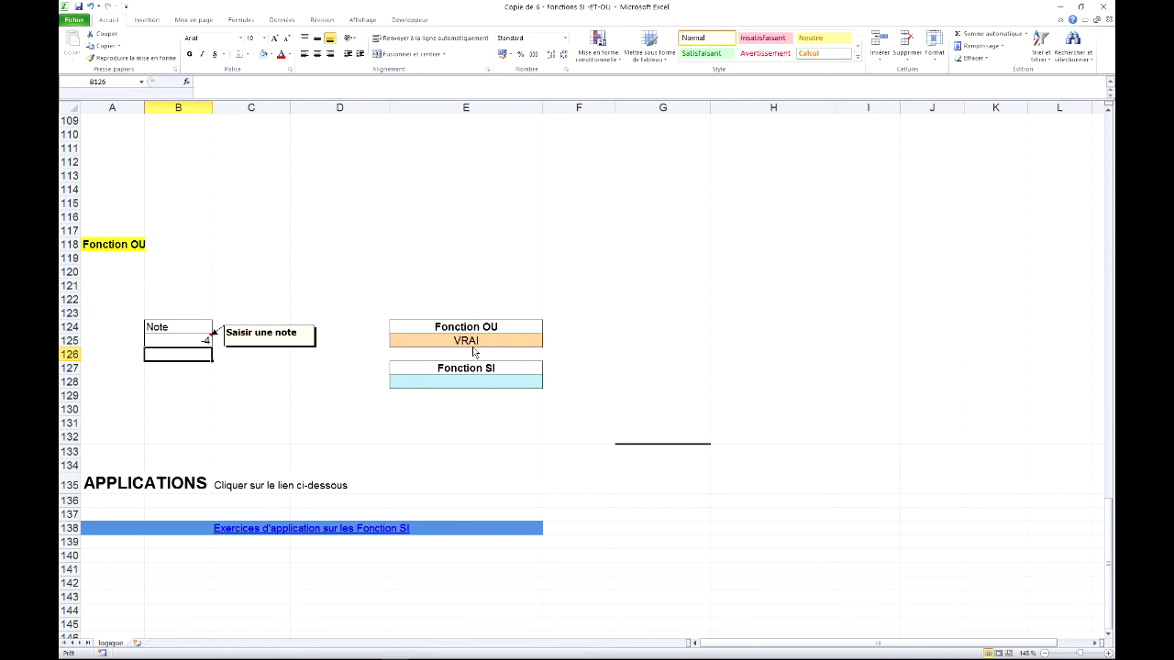
pyautogui.click(191, 344)
pyautogui.write('12')
pyautogui.press('Return')
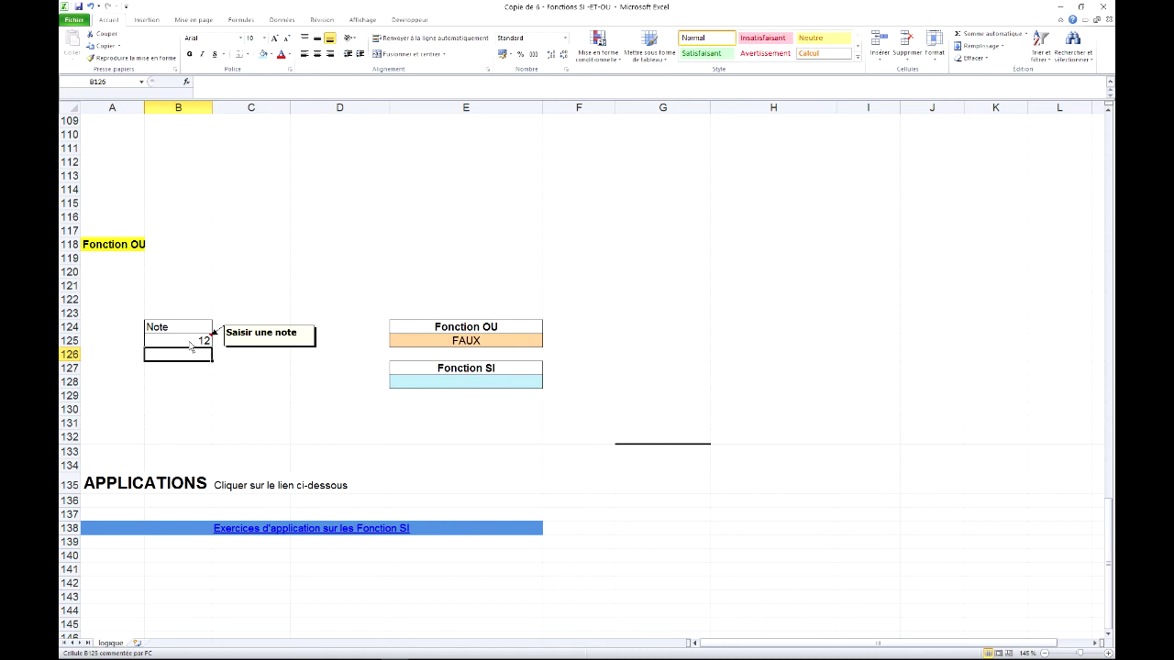
pyautogui.click(509, 385)
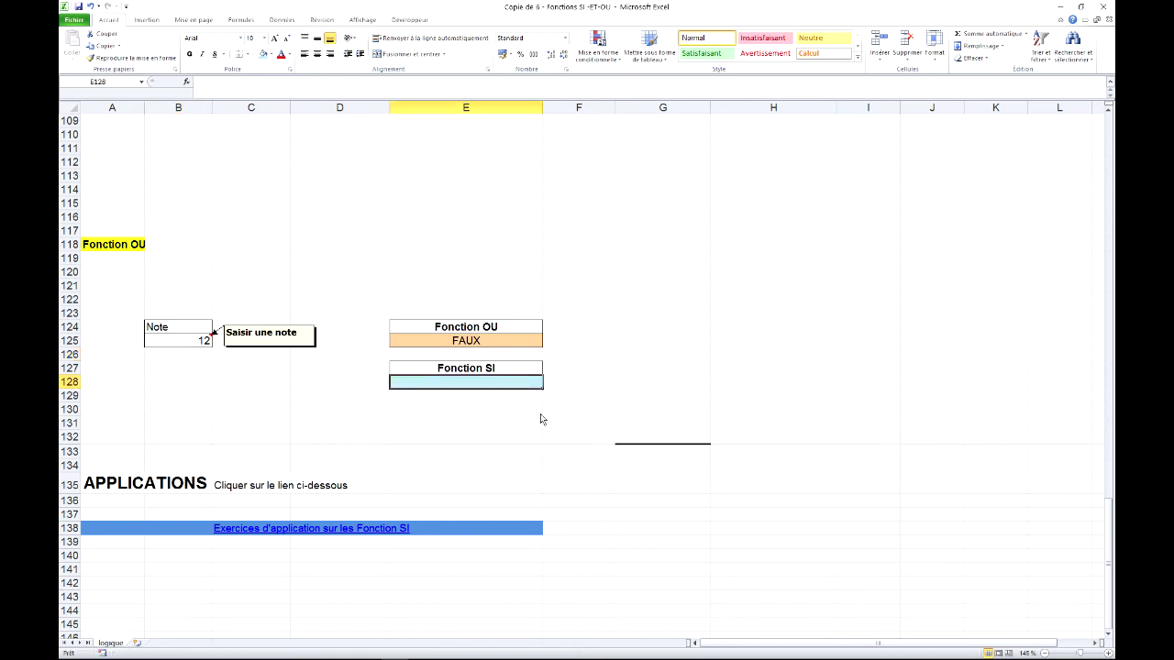
# Enter =si(E125=faux;"note correcte";"erreur de saisie") in E128 of the OU section.
pyautogui.write('=si(')
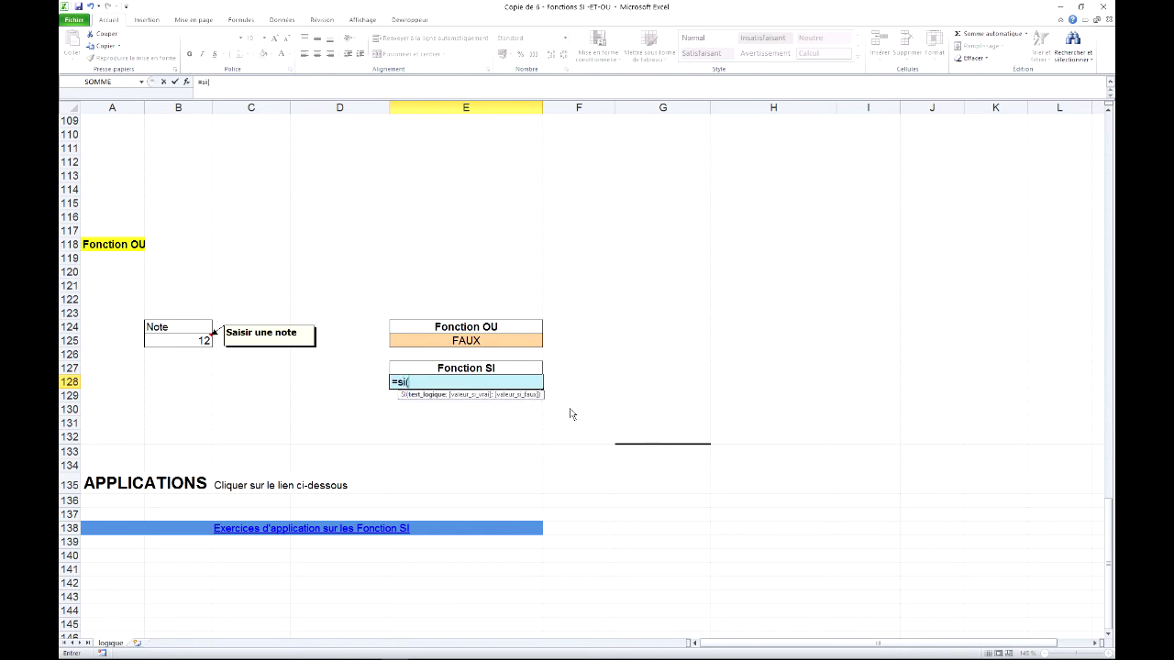
pyautogui.click(489, 342)
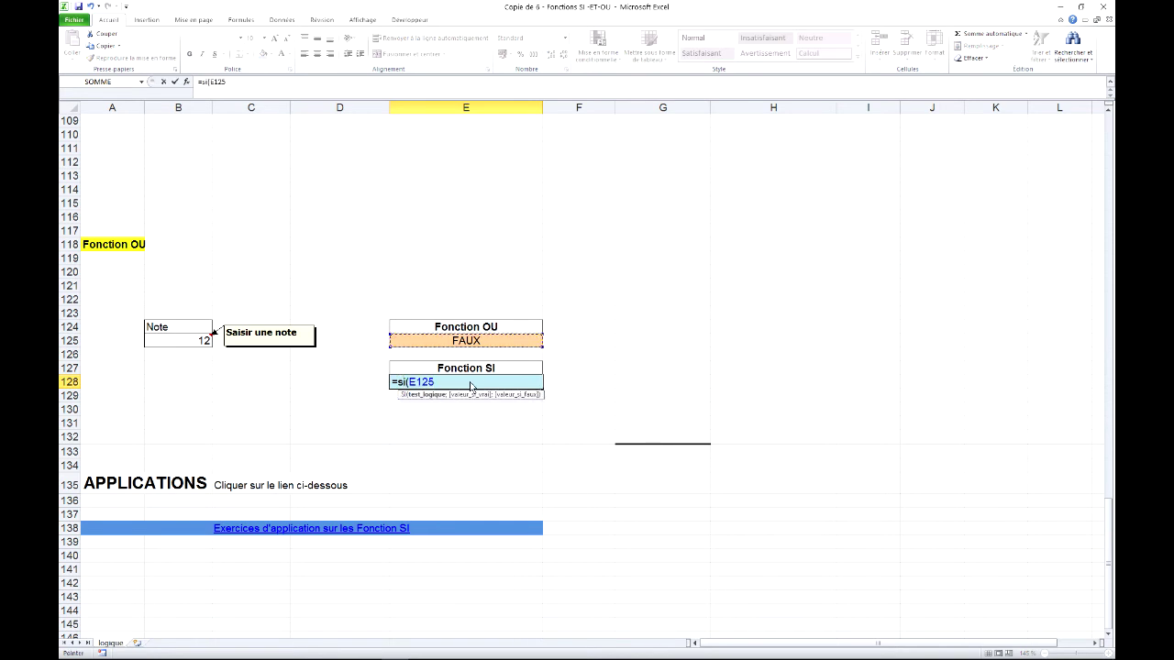
pyautogui.write('=faux;')
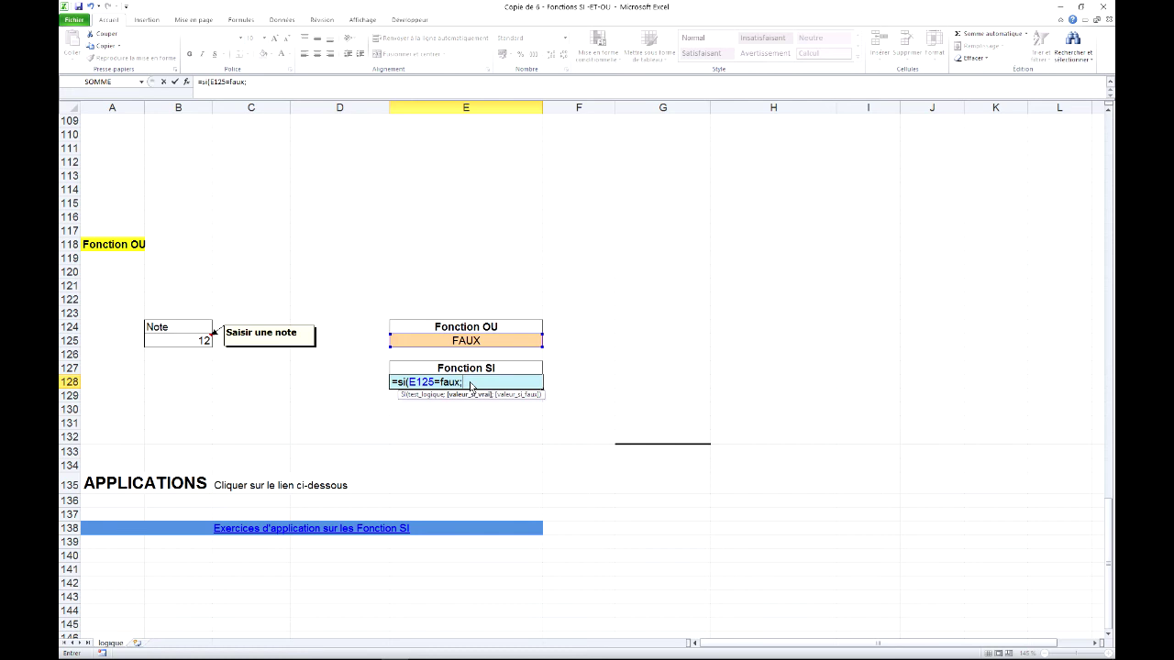
pyautogui.write('"note correcte"')
pyautogui.write(';"')
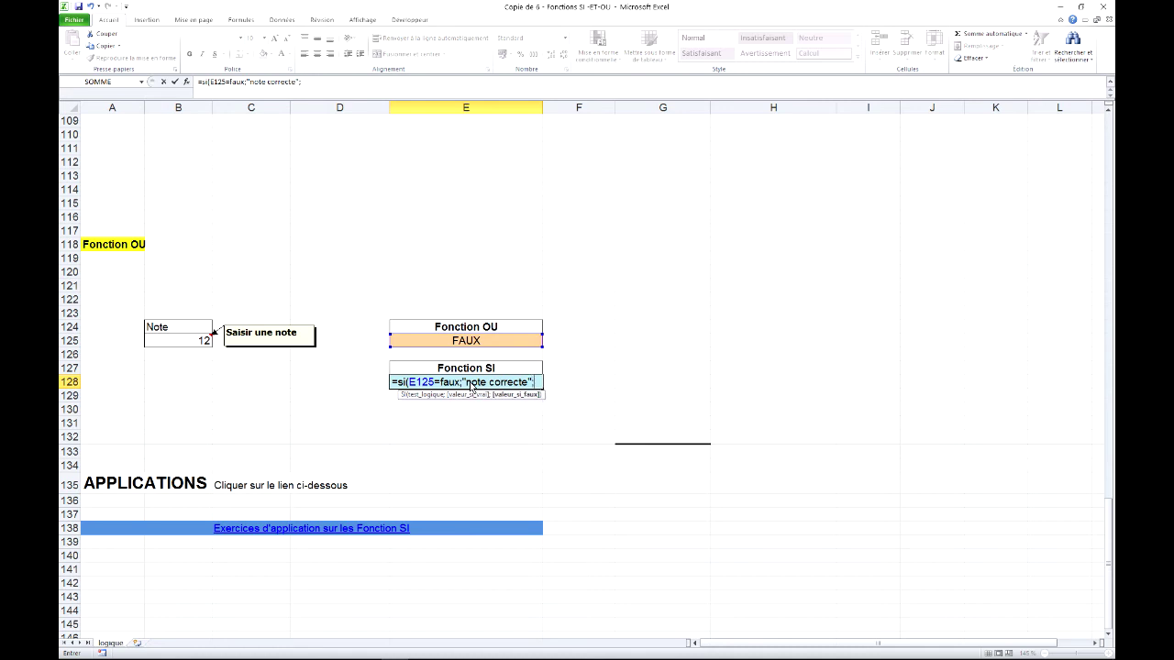
pyautogui.write('erreur de saisie"')
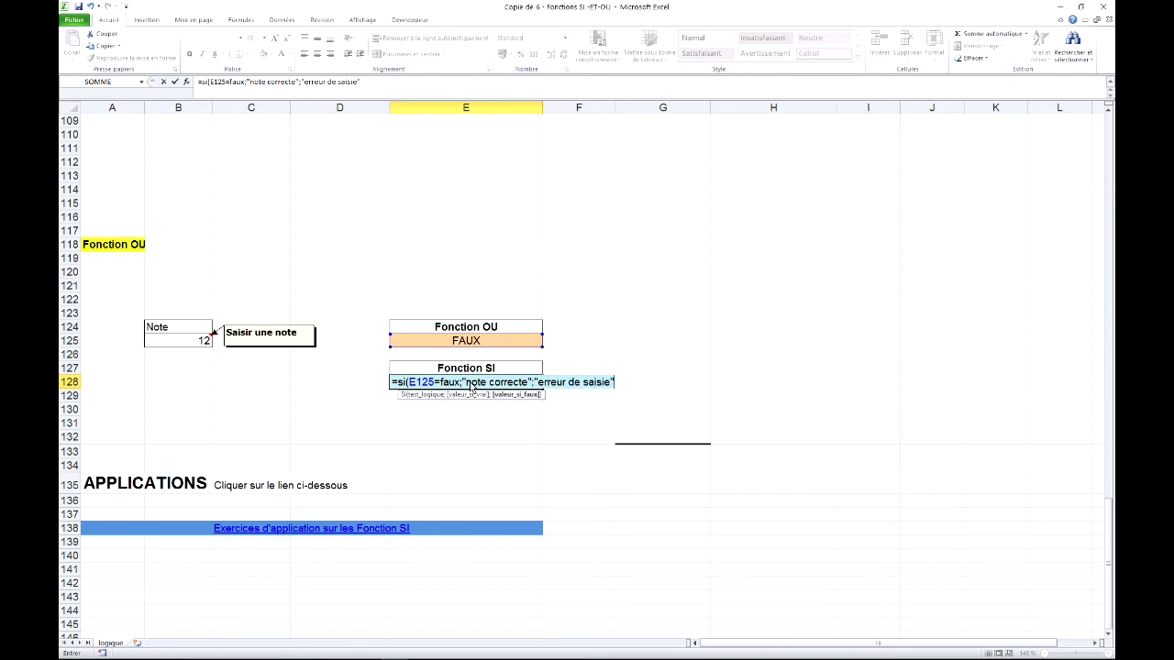
pyautogui.write(')')
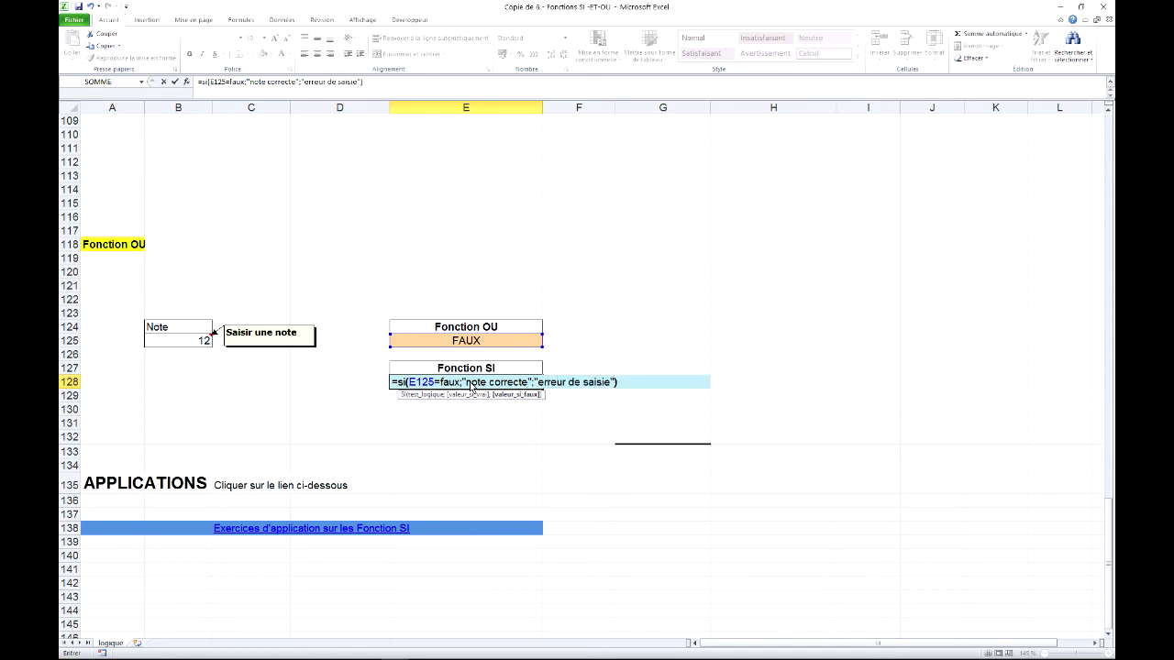
pyautogui.press('Return')
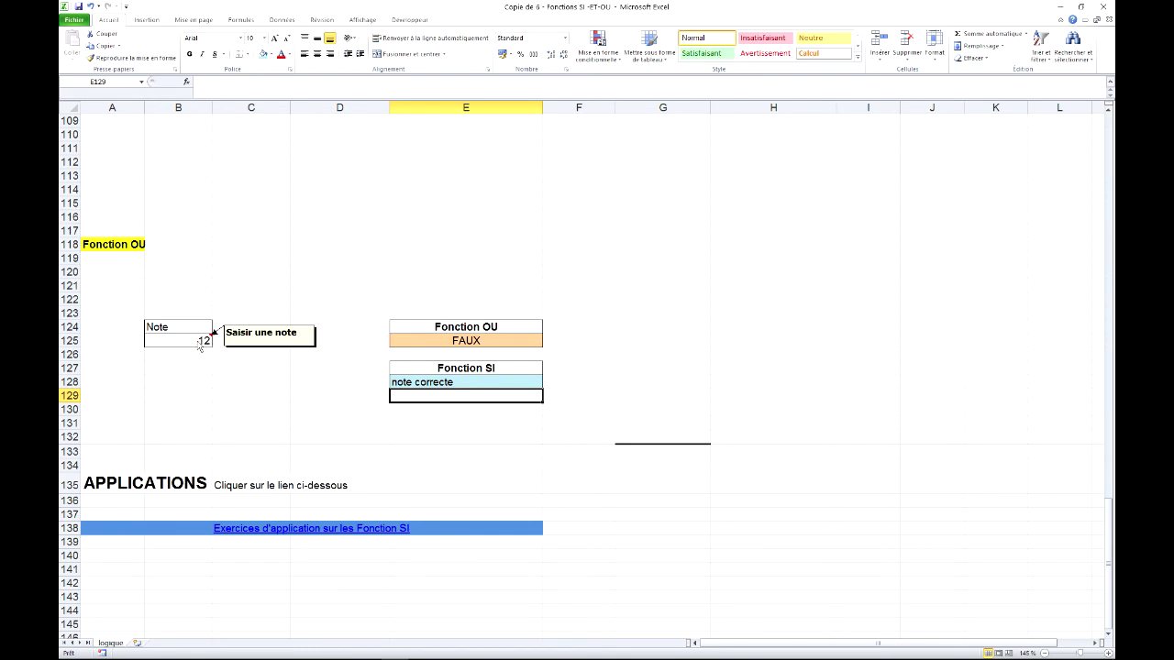
# Test the OU section by entering an invalid note of -5 in B125.
pyautogui.click(483, 346)
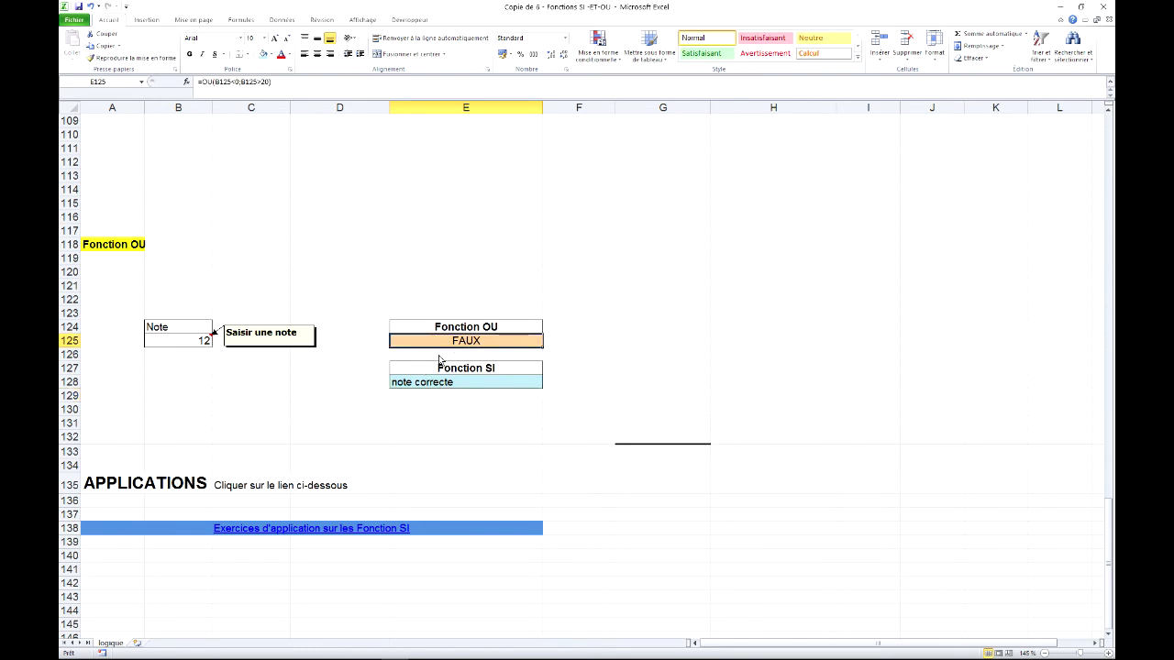
pyautogui.click(195, 344)
pyautogui.write('-5')
pyautogui.press('Return')
# Change the note in B125 to 65 so E125 shows VRAI and E128 shows 'erreur de saisie'.
pyautogui.click(196, 344)
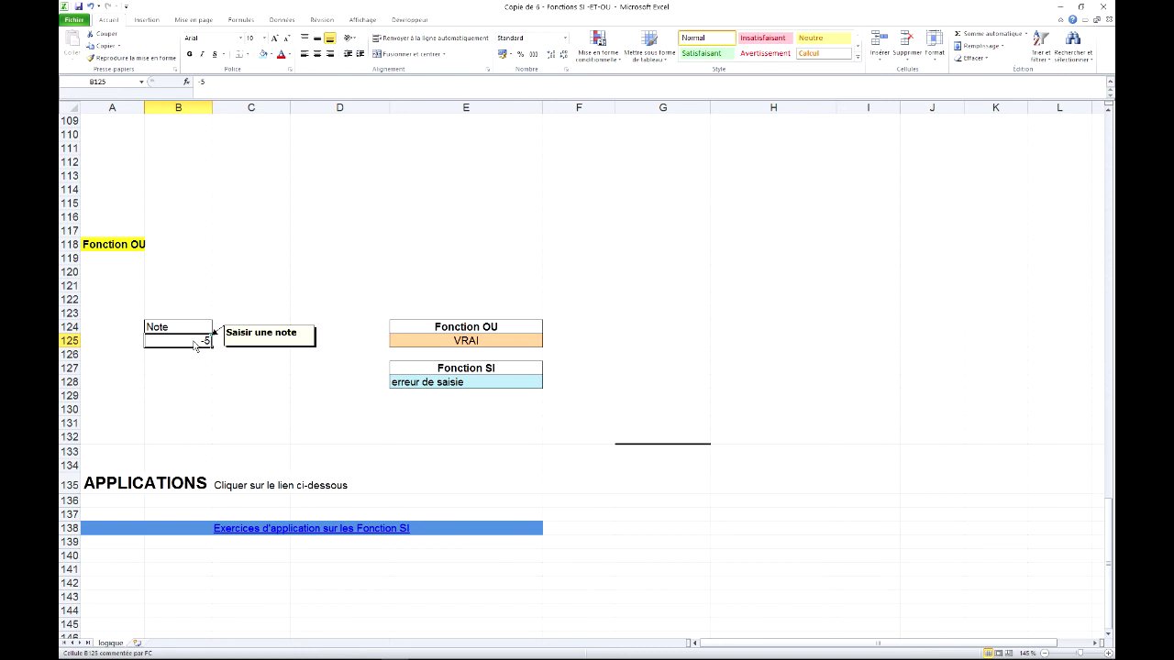
pyautogui.write('65')
pyautogui.press('Return')
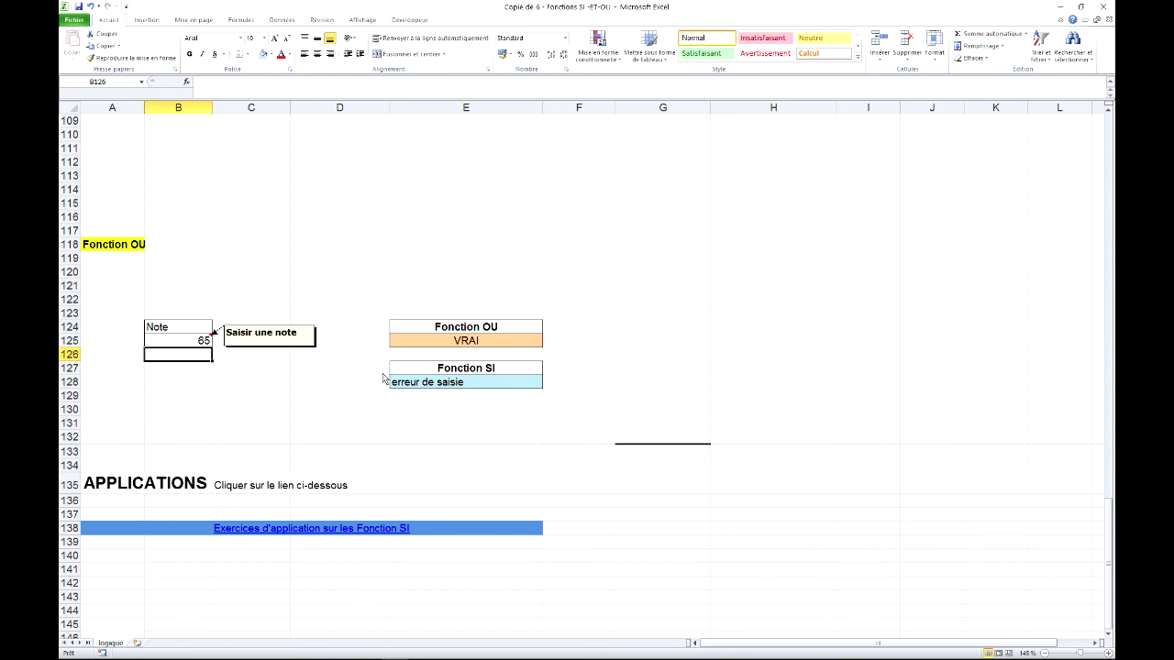
pyautogui.click(350, 402)
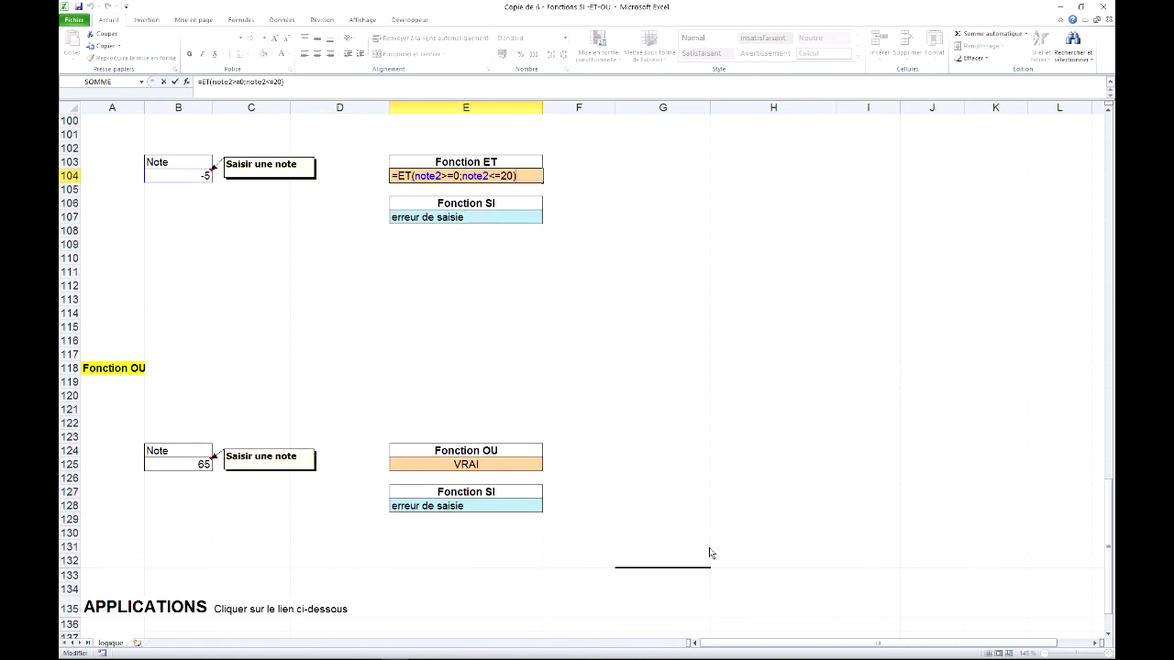
pyautogui.press('Escape')
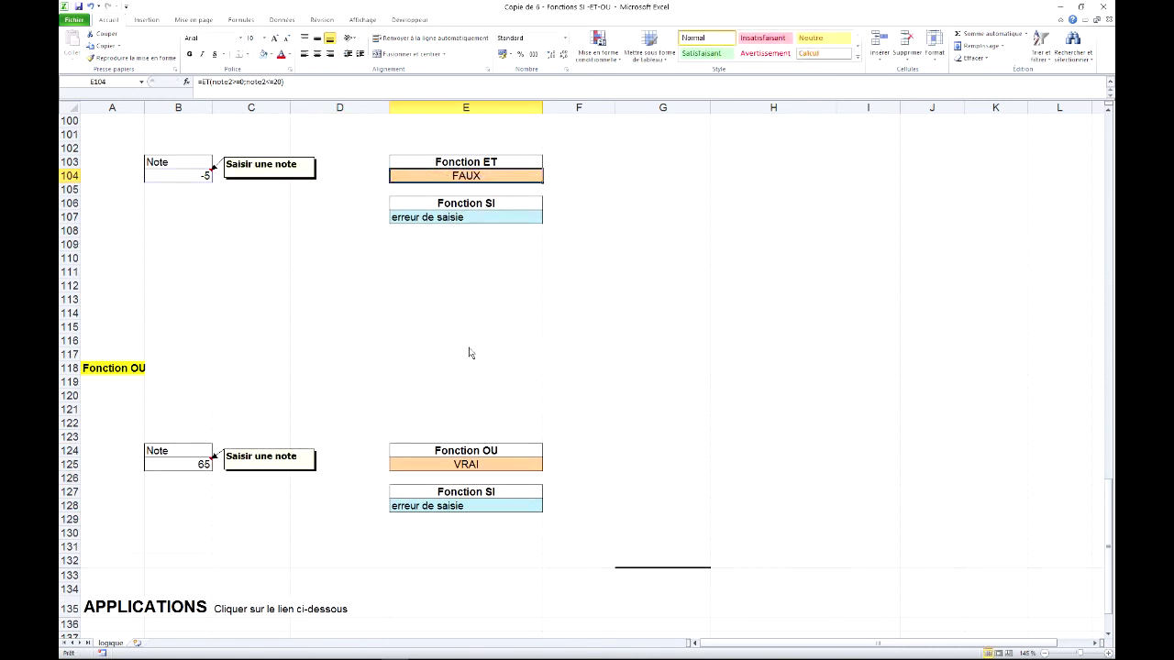
# Delete '=VRAI' from E107's formula, leaving =SI(E104;"Note correcte";"erreur de saisie").
pyautogui.click(480, 220)
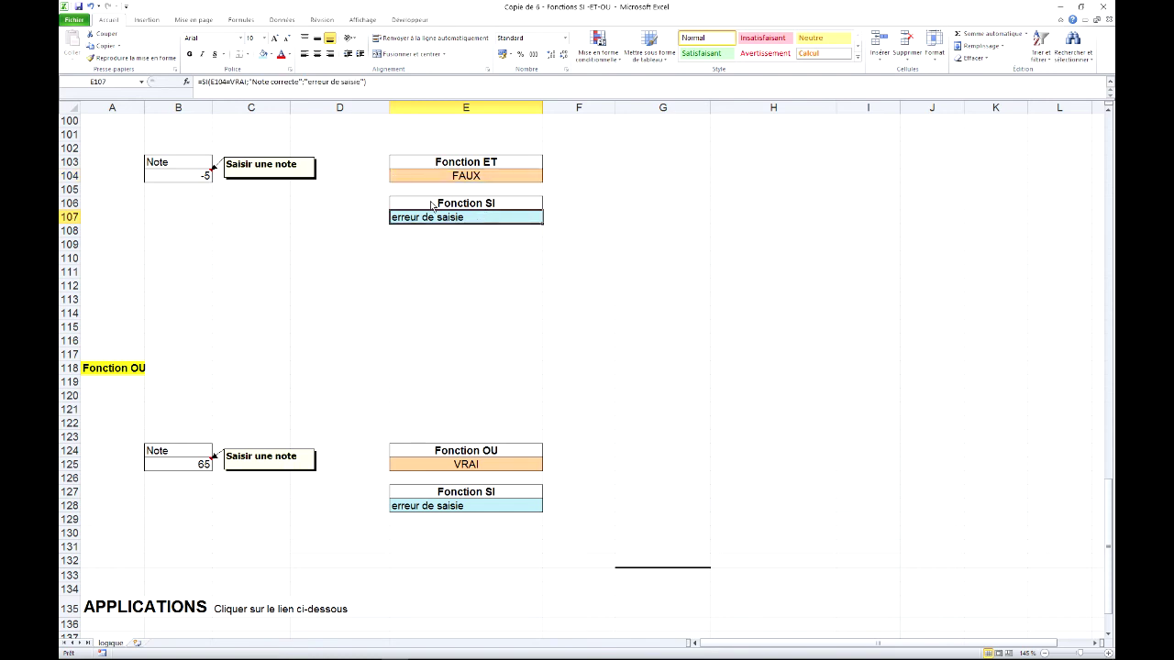
pyautogui.doubleClick(466, 218)
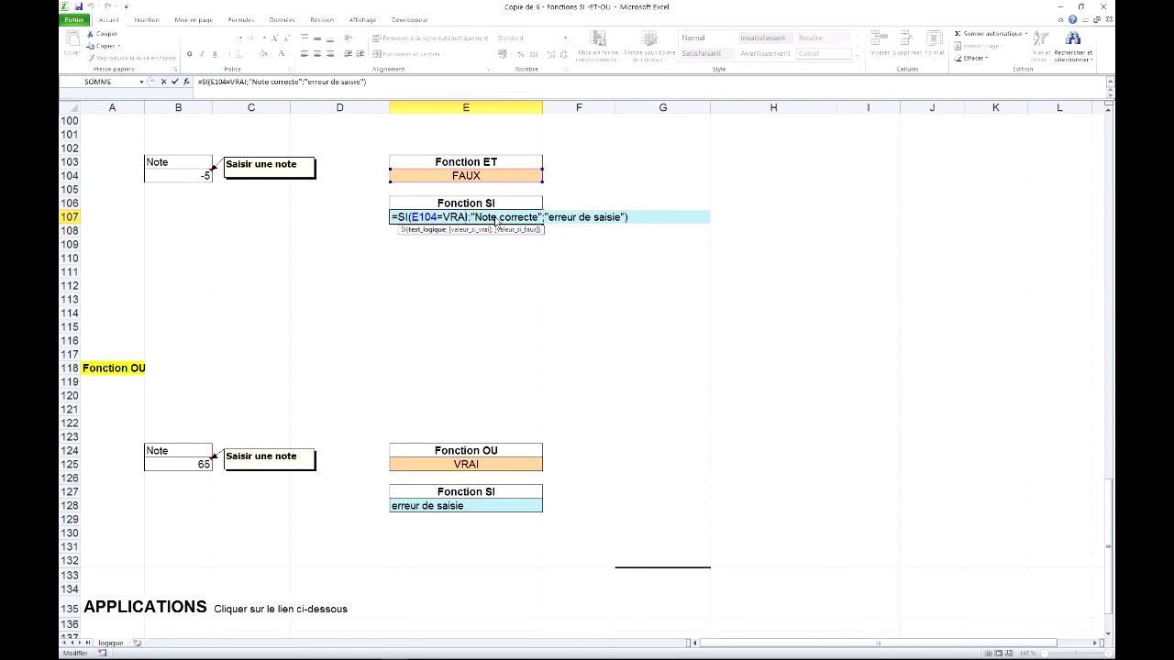
pyautogui.press('BackSpace')
pyautogui.press('BackSpace')
pyautogui.press('BackSpace')
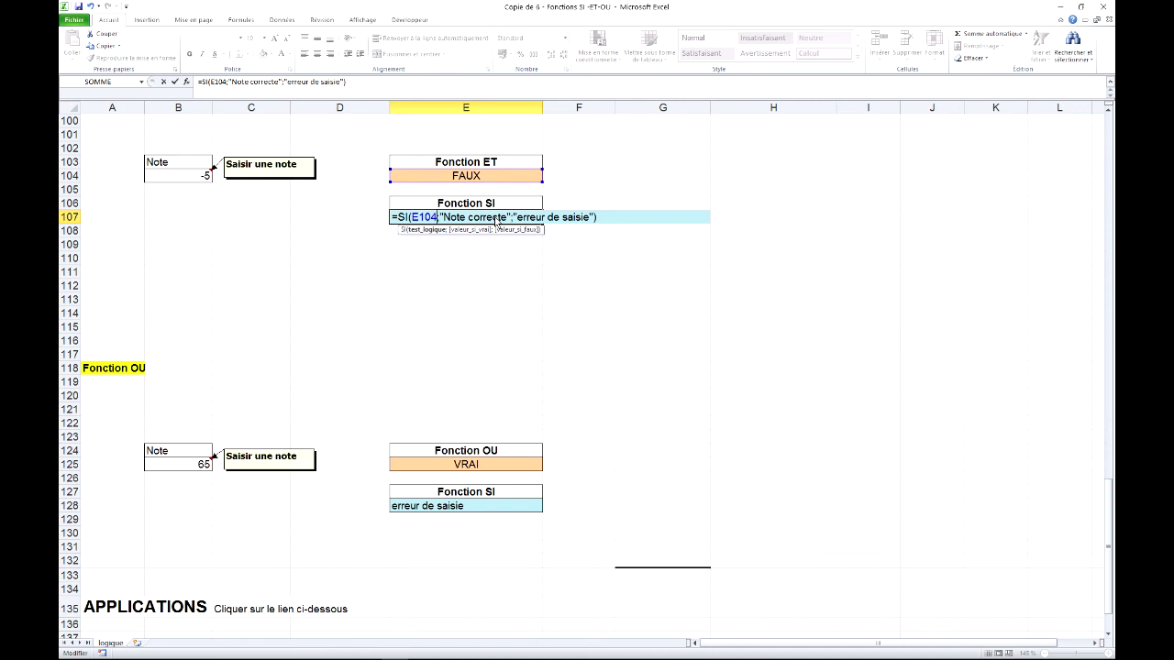
pyautogui.press('Return')
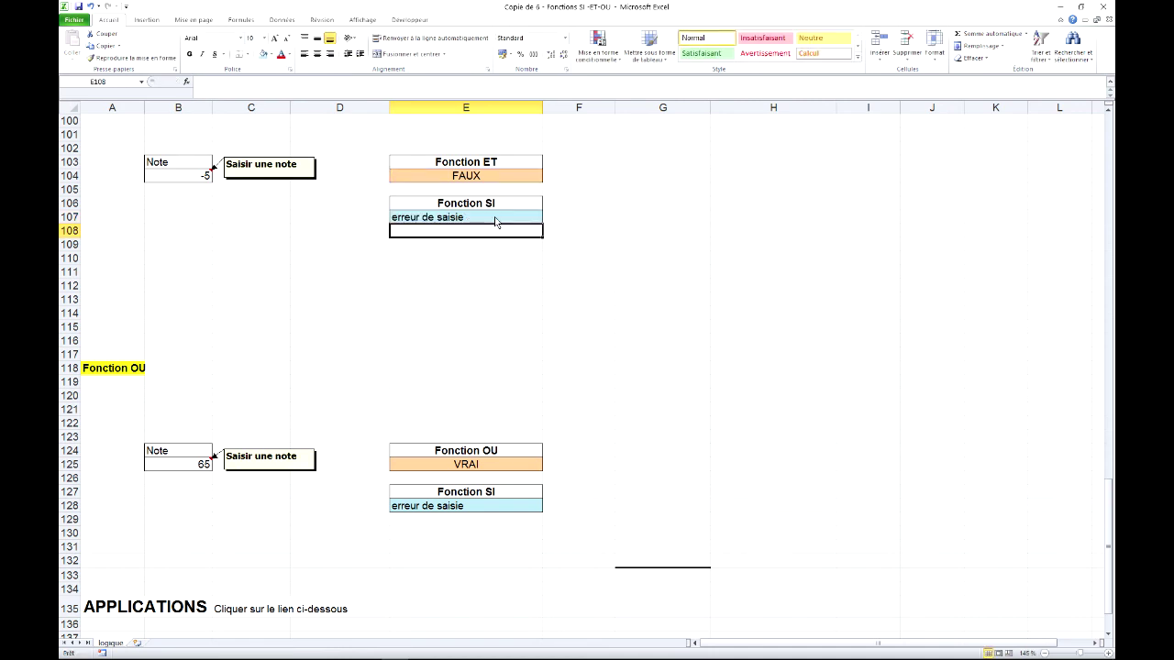
pyautogui.click(436, 218)
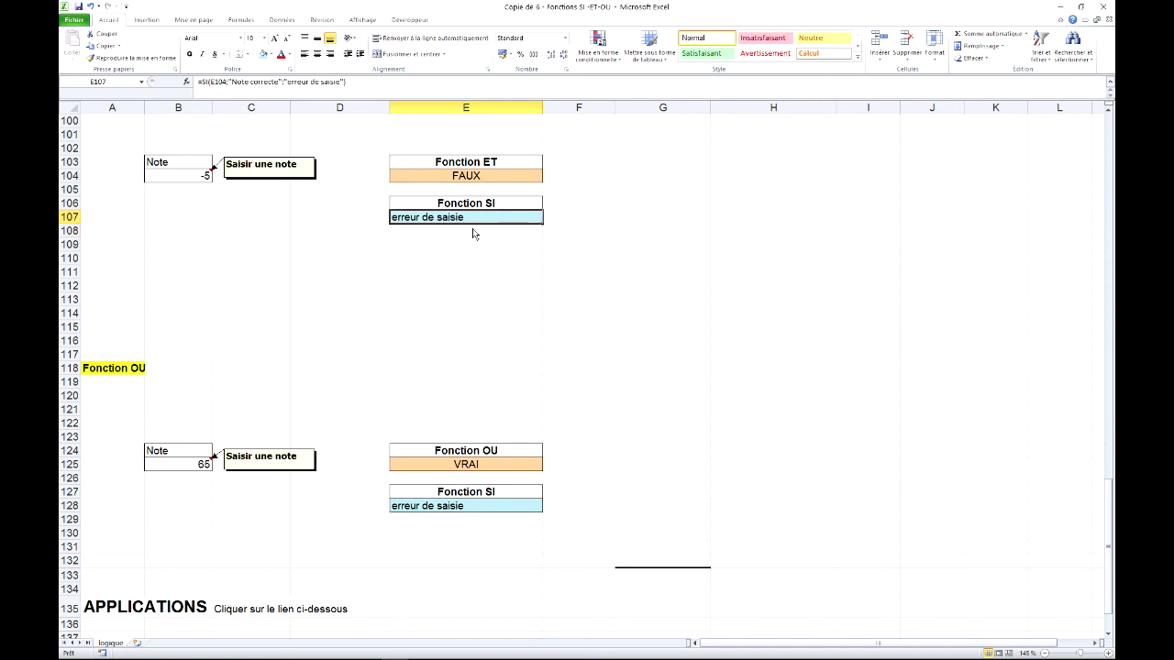
pyautogui.click(441, 510)
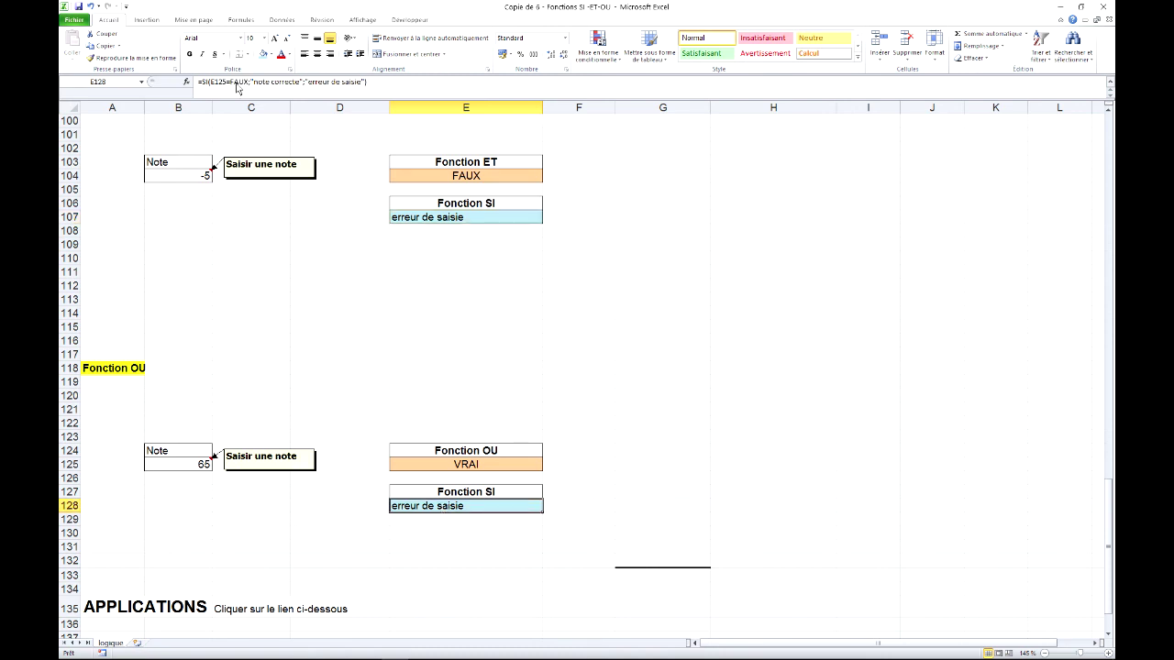
pyautogui.doubleClick(430, 505)
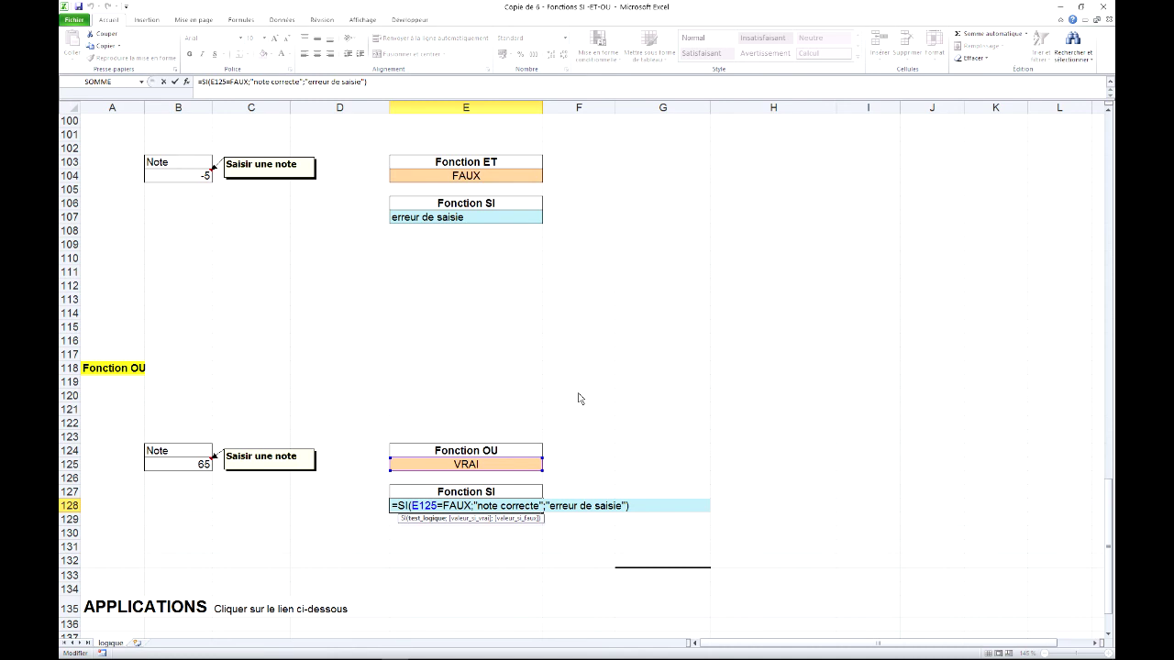
pyautogui.press('Return')
pyautogui.click(486, 398)
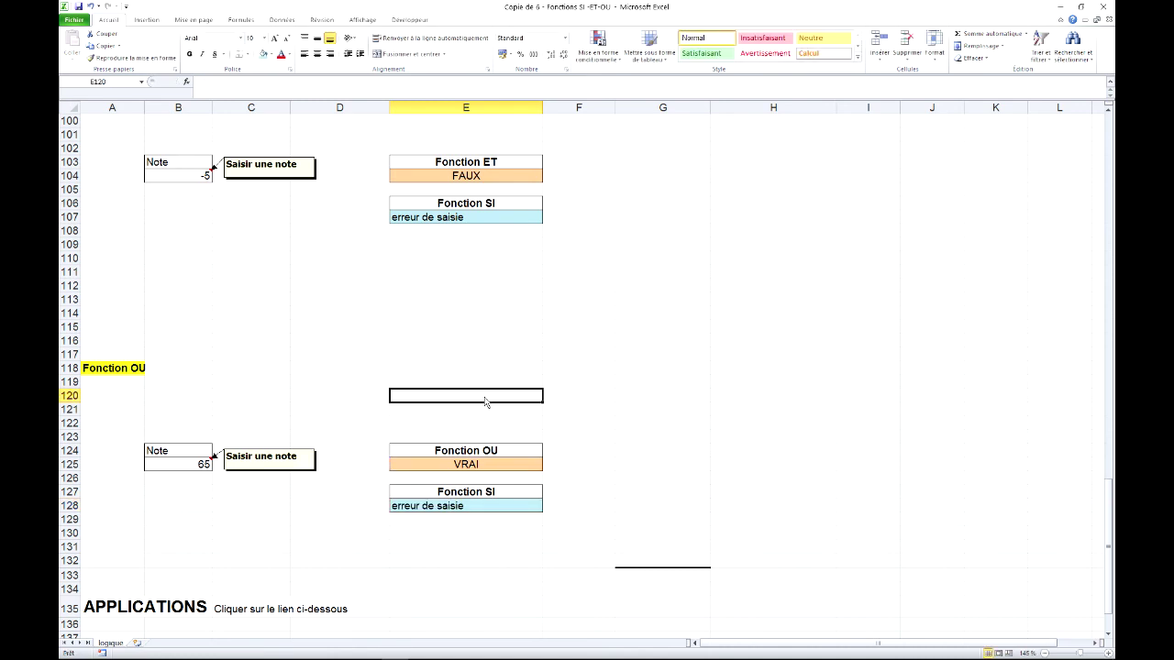
pyautogui.click(479, 339)
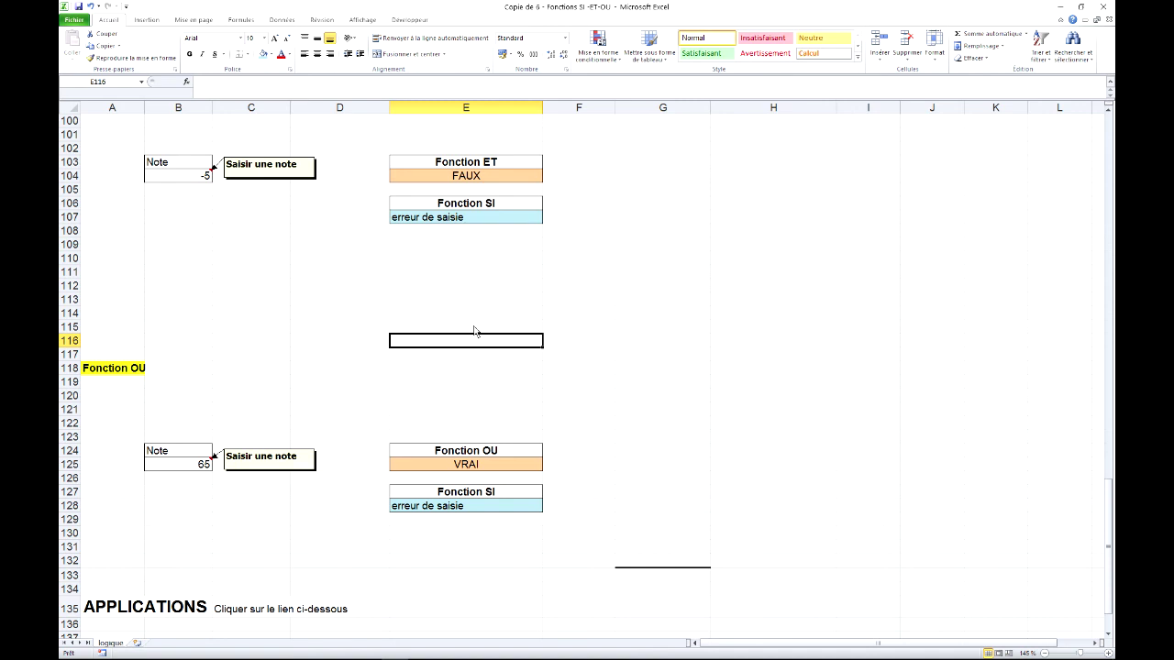
pyautogui.rightClick(971, 648)
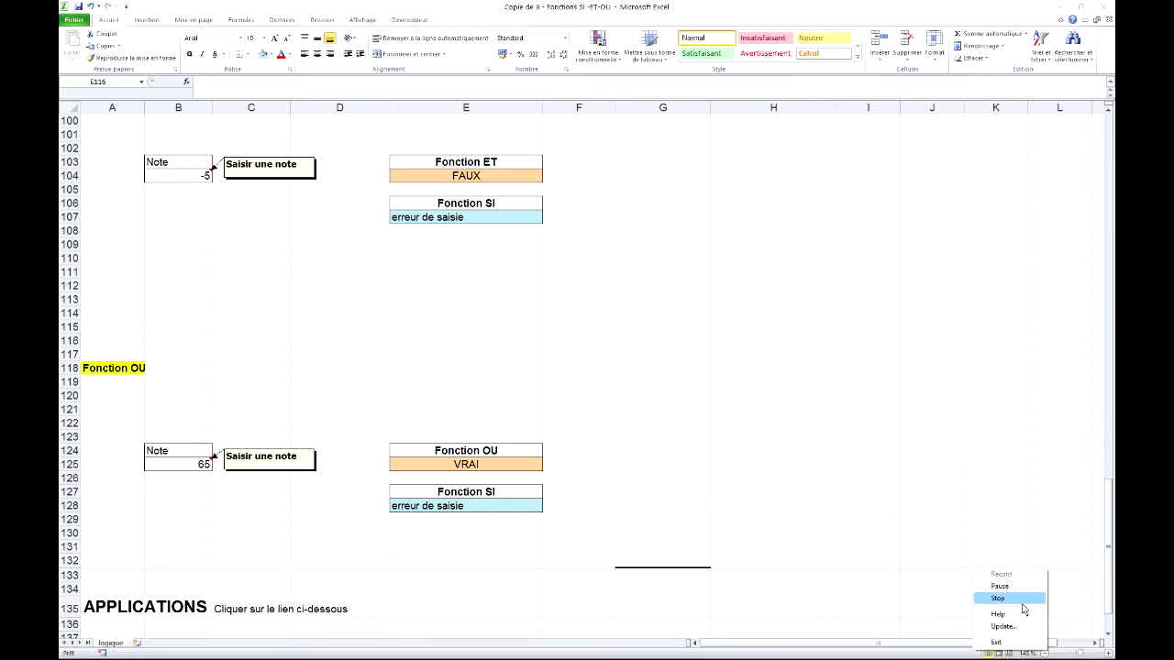